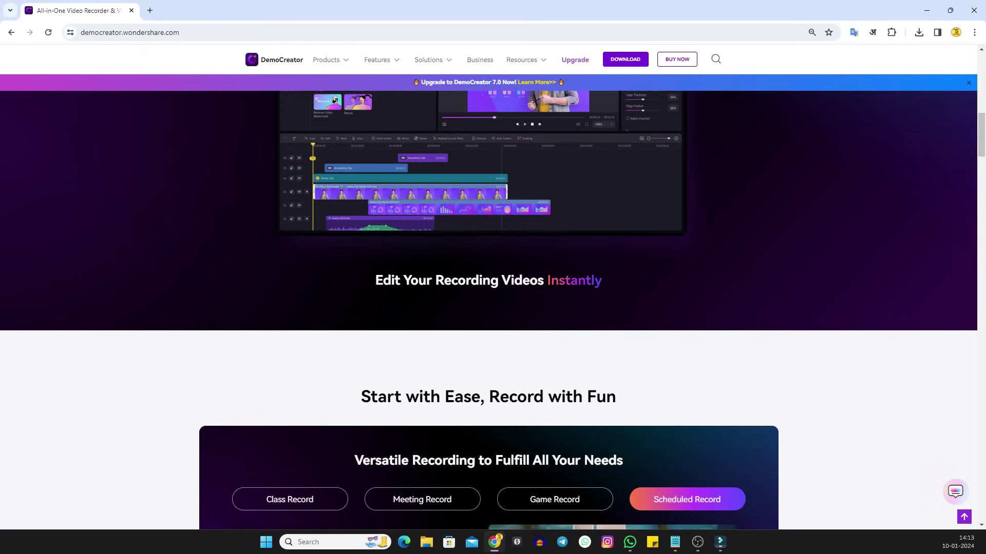
scroll(488, 308, "up", 4)
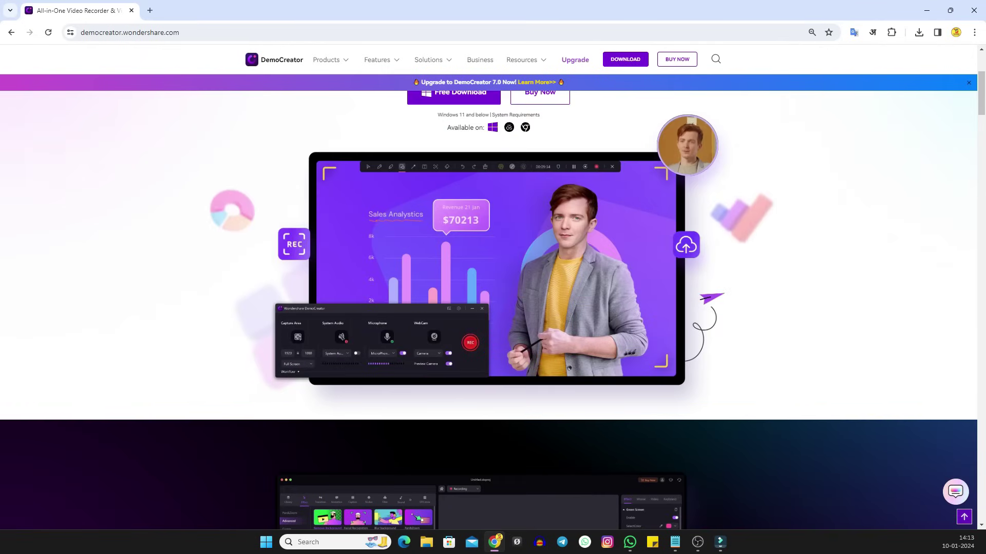
scroll(490, 293, "up", 1)
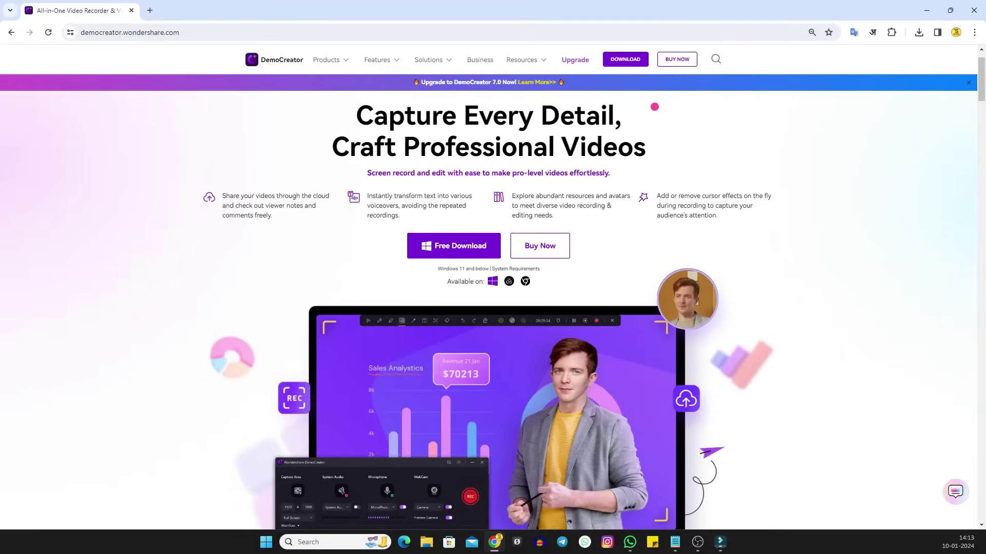
scroll(493, 288, "up", 1)
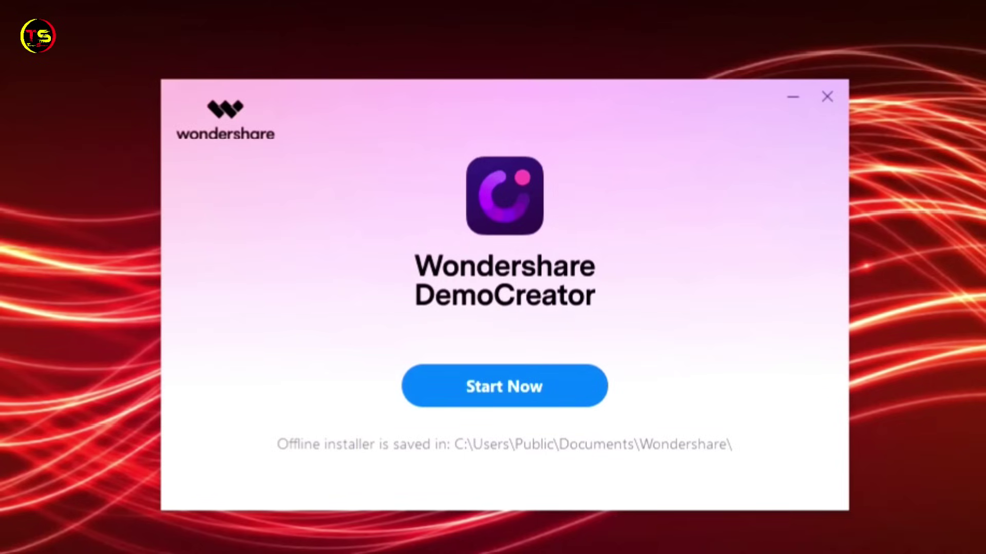
- Launch DemoCreator from the completed installer and set the recorder's capture area to Full screen
key("Return")
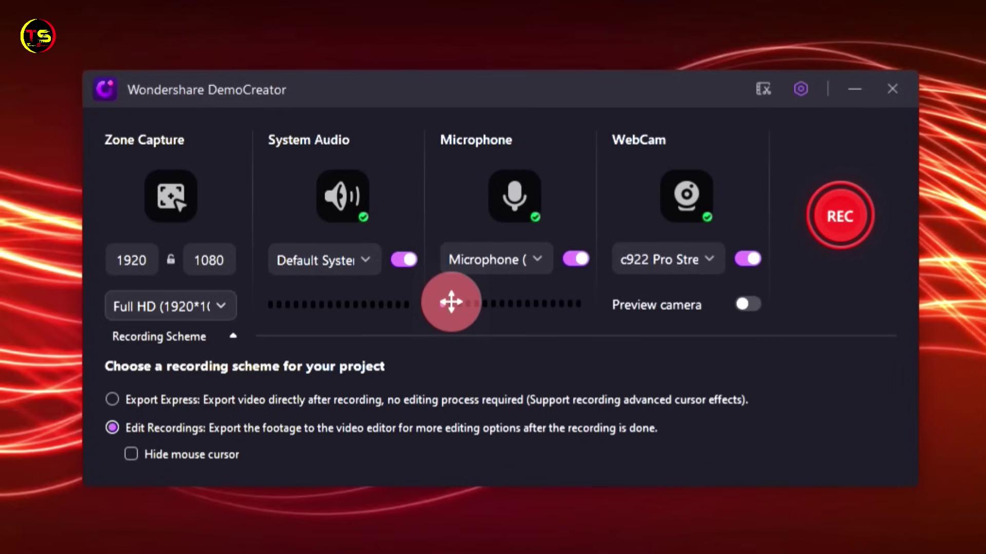
left_click(169, 306)
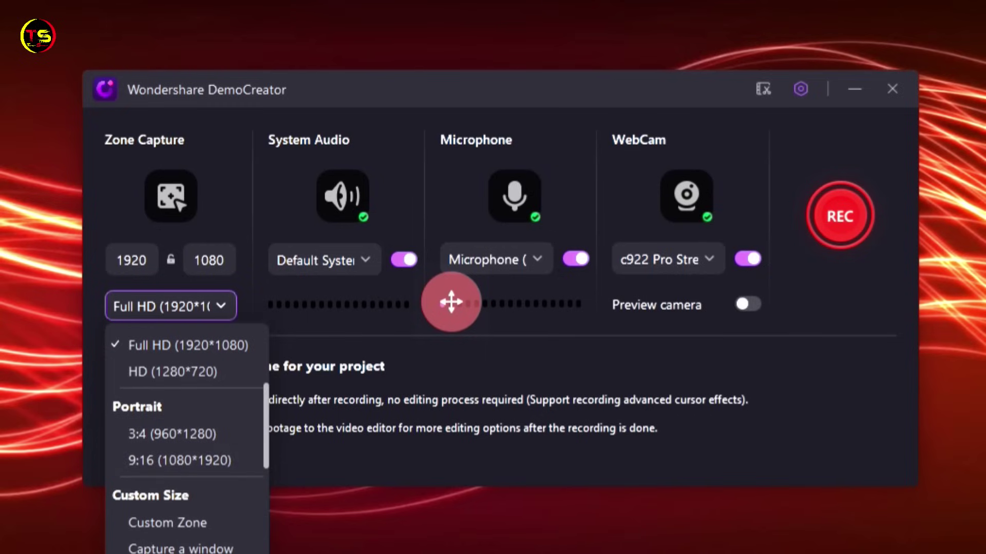
scroll(175, 452, "down", 2)
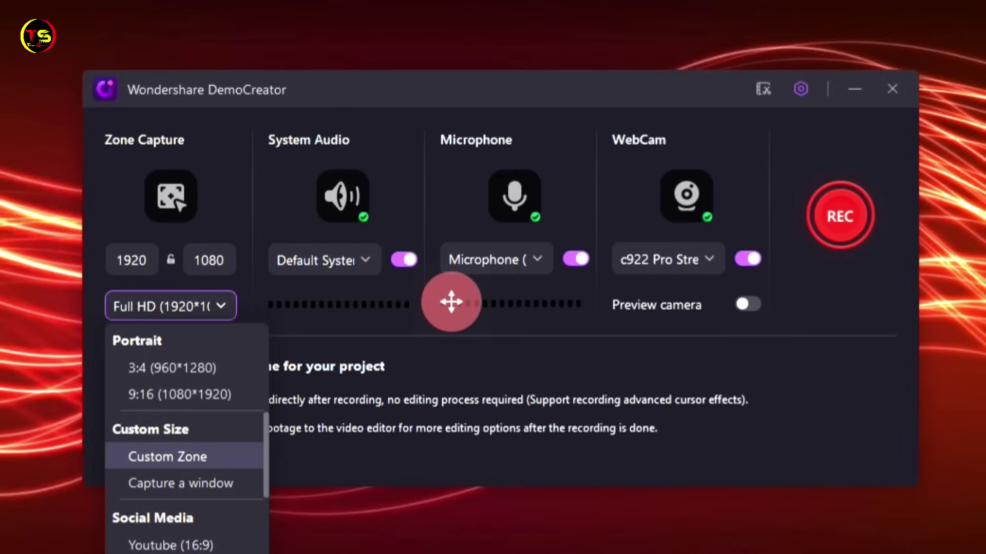
scroll(187, 442, "down", 2)
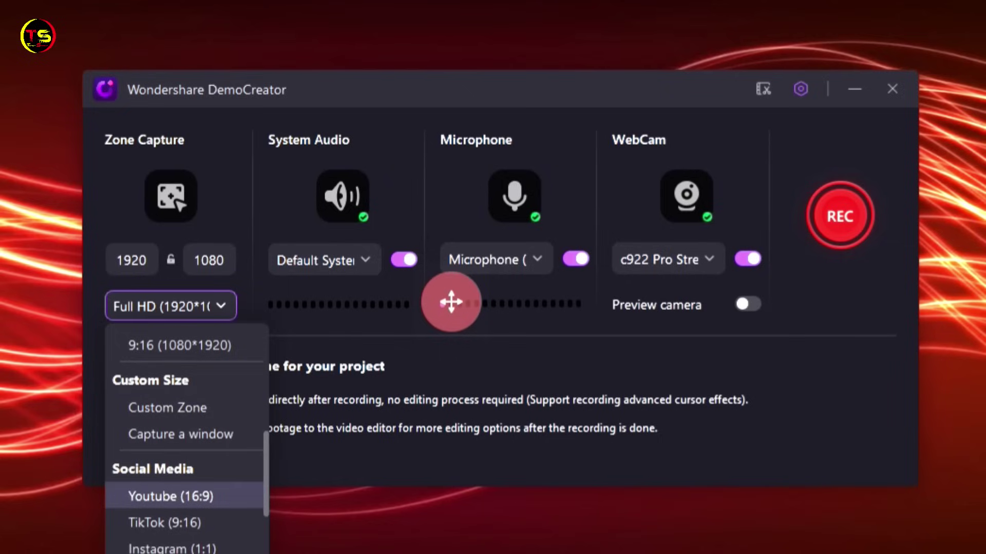
scroll(170, 497, "down", 1)
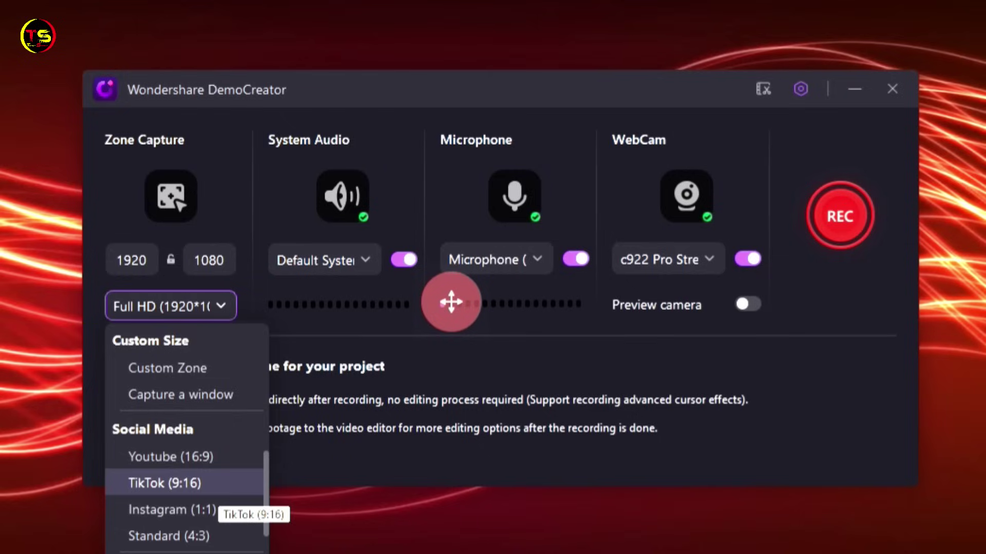
scroll(184, 439, "up", 3)
left_click(184, 431)
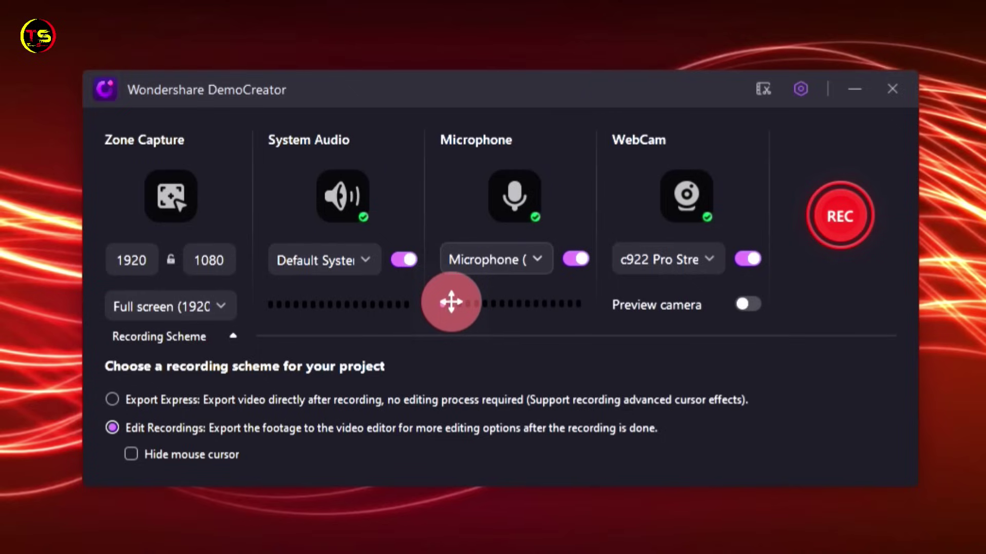
left_click(496, 260)
left_click(451, 302)
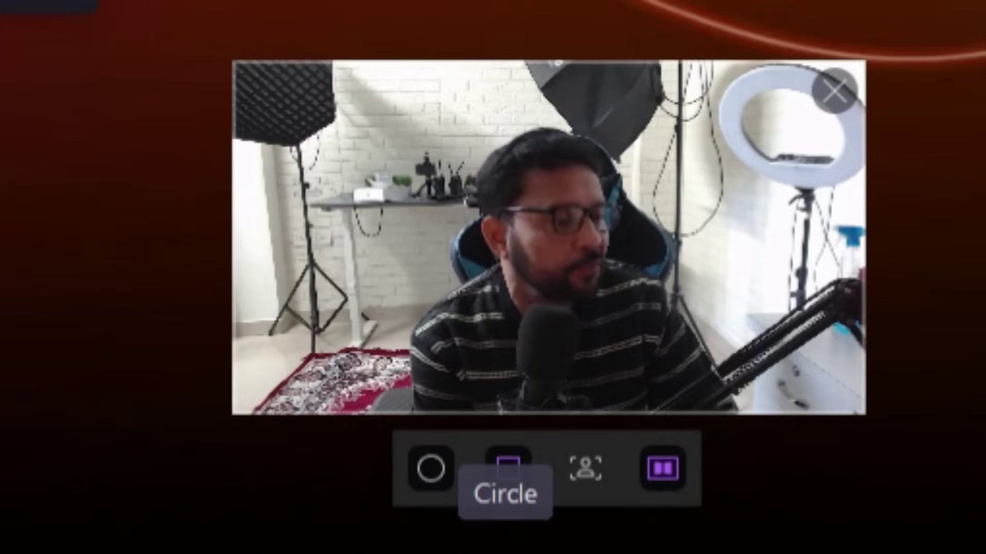
- Try the circle shape on the webcam preview, return it to a rectangle, and toggle AI Recognition and Mirror
left_click(431, 468)
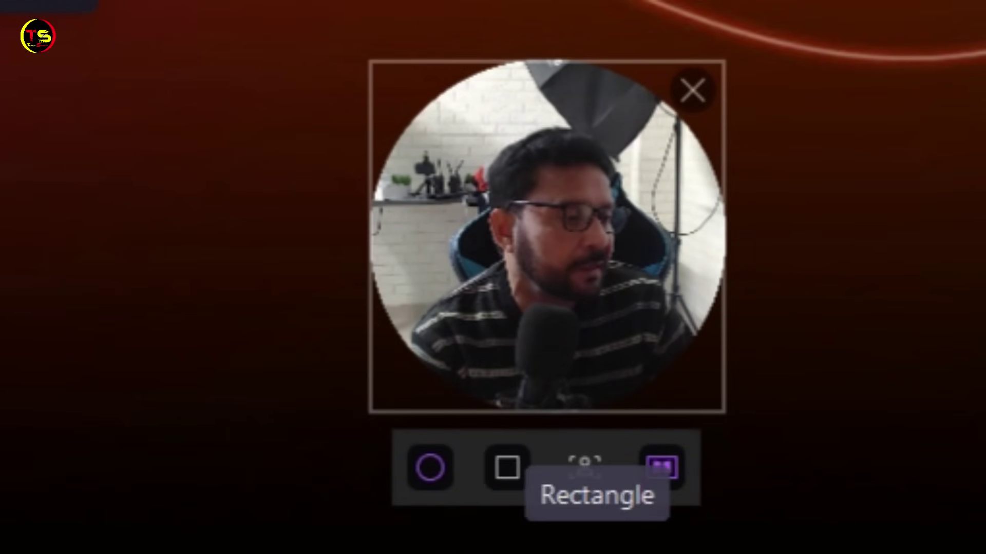
left_click(507, 468)
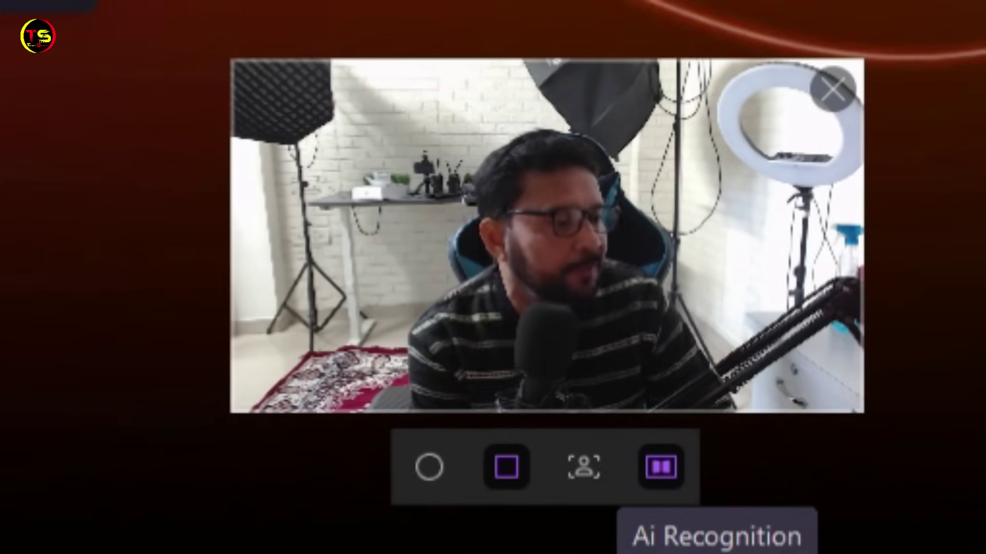
left_click(584, 467)
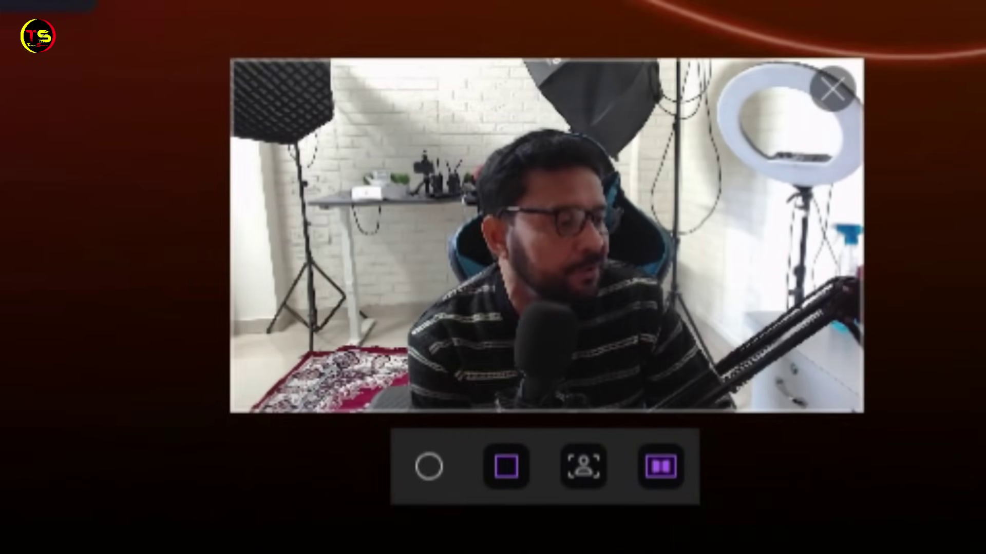
key("Return")
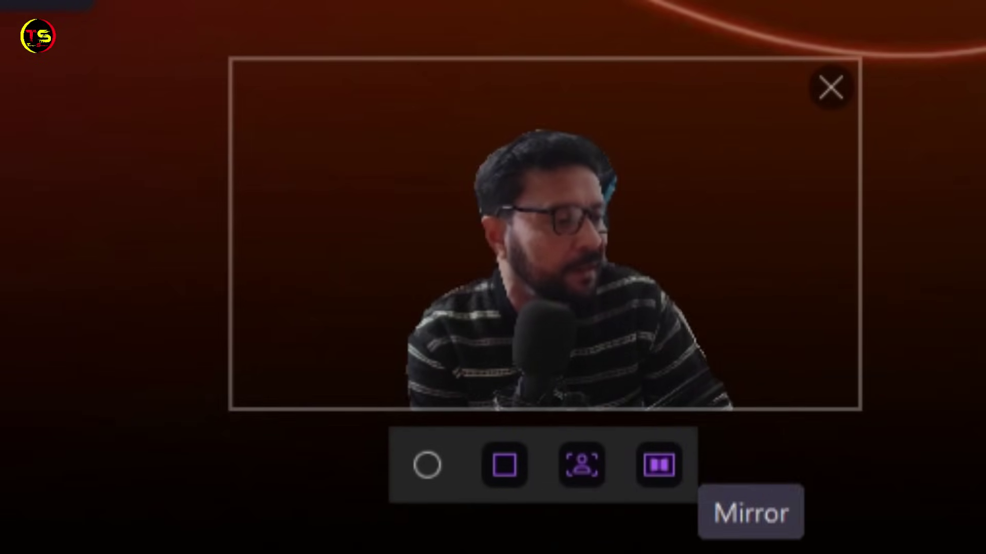
left_click(659, 465)
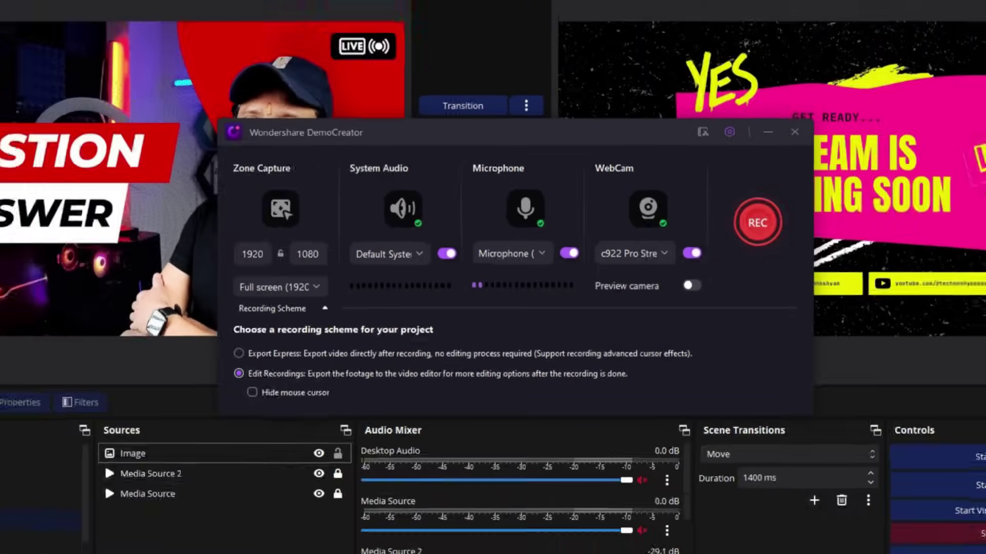
- Start the recording and draw a green 3px pen mark over the OBS Sources list
key("F9")
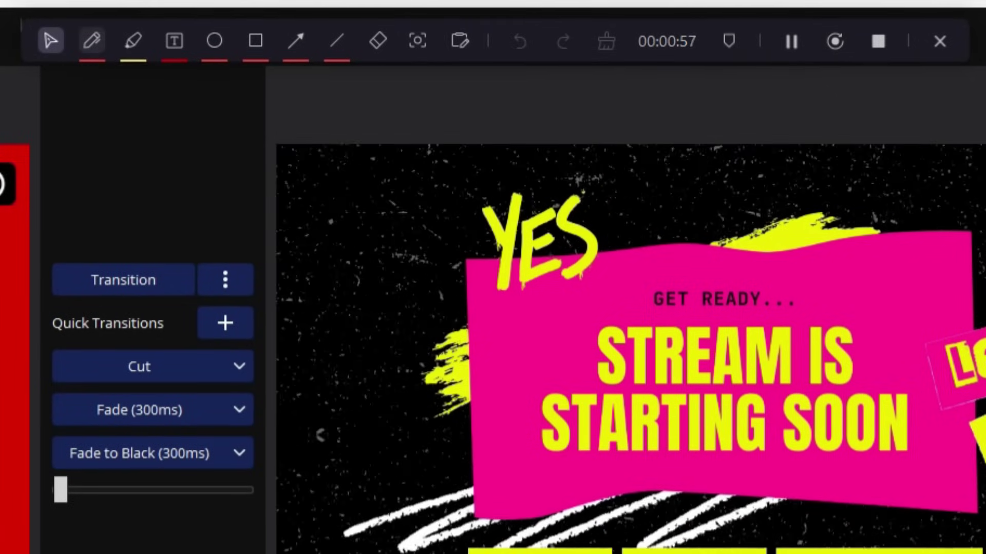
left_click(92, 41)
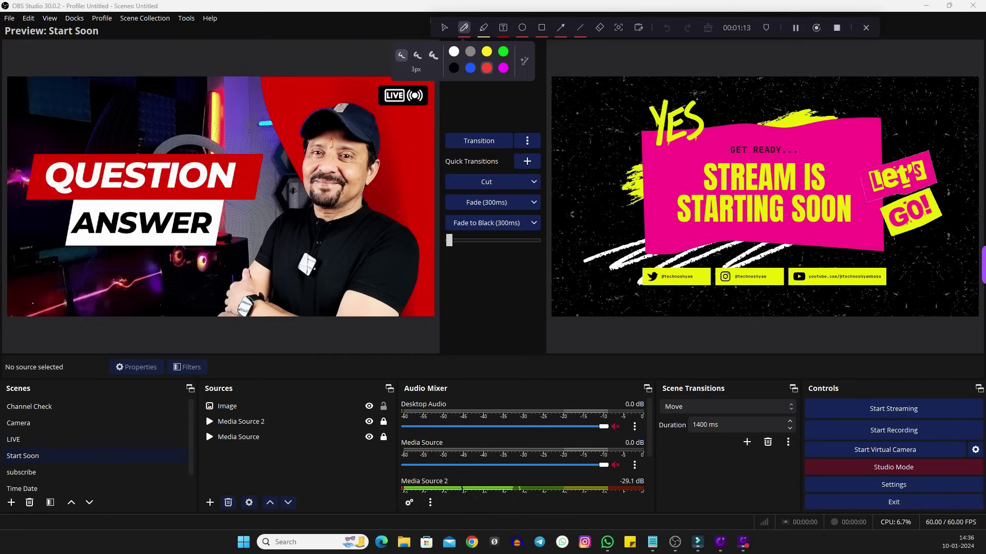
left_click(503, 51)
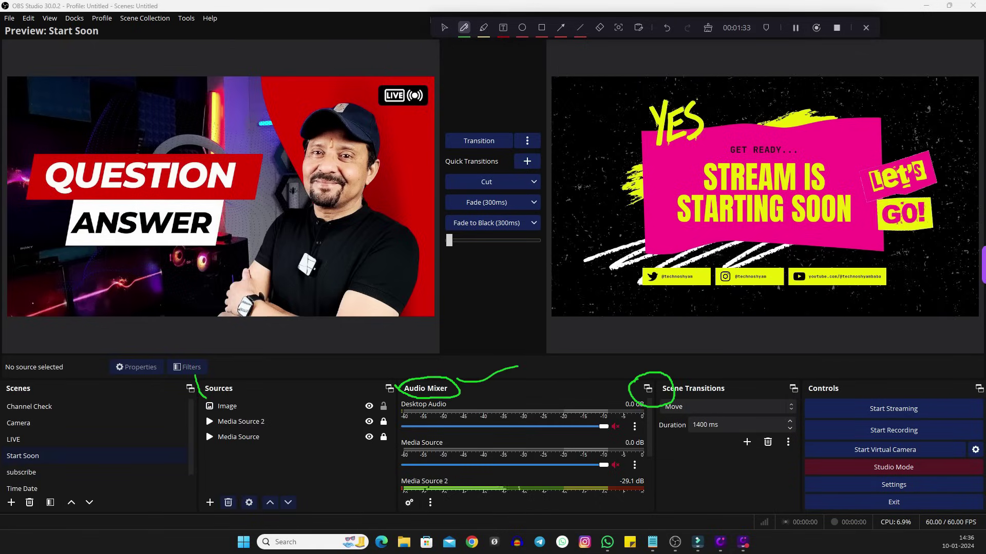
mouse_move(207, 400)
left_mouse_down()
mouse_move(270, 401)
mouse_move(266, 374)
mouse_move(208, 371)
mouse_move(303, 356)
left_mouse_up()
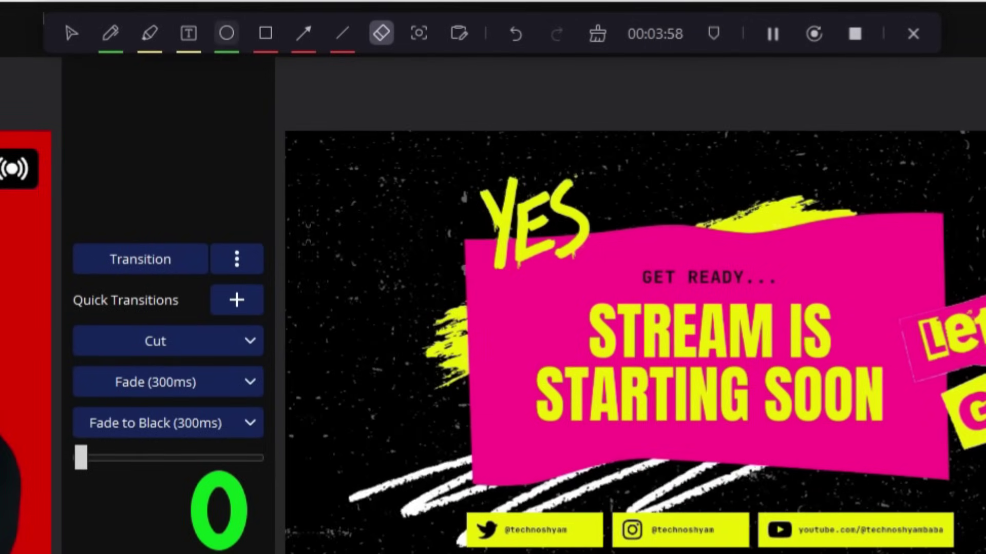
- Set the circle annotation to medium thickness, and draw a yellow 10px rectangle around the OBS Sources entries
left_click(226, 33)
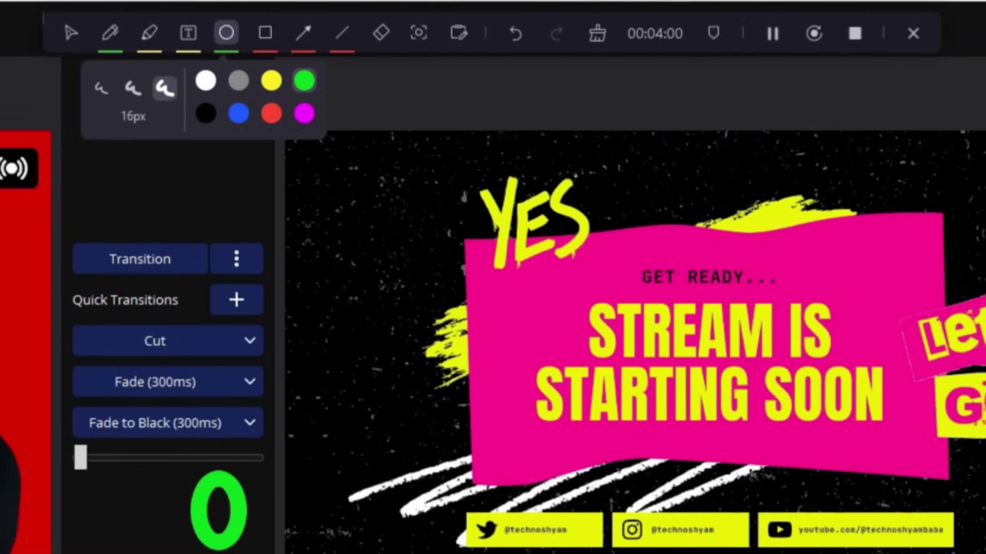
left_click(133, 88)
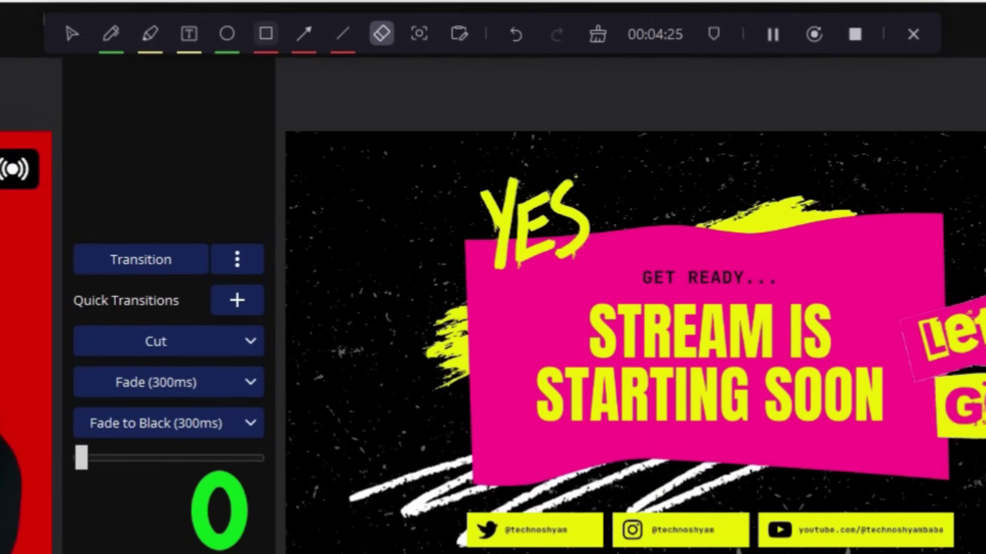
left_click(542, 27)
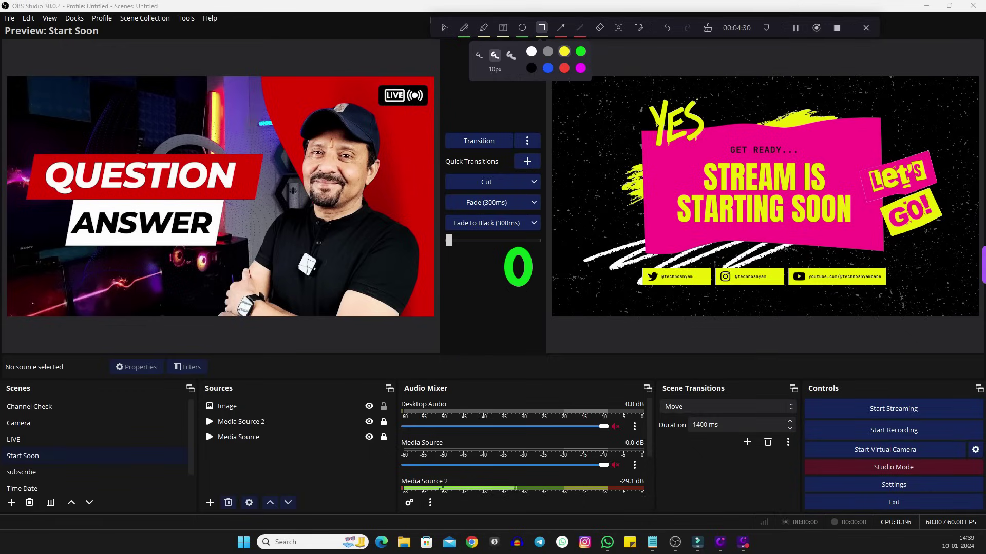
mouse_move(168, 400)
left_mouse_down()
mouse_move(176, 470)
mouse_move(334, 457)
mouse_move(336, 450)
left_mouse_up()
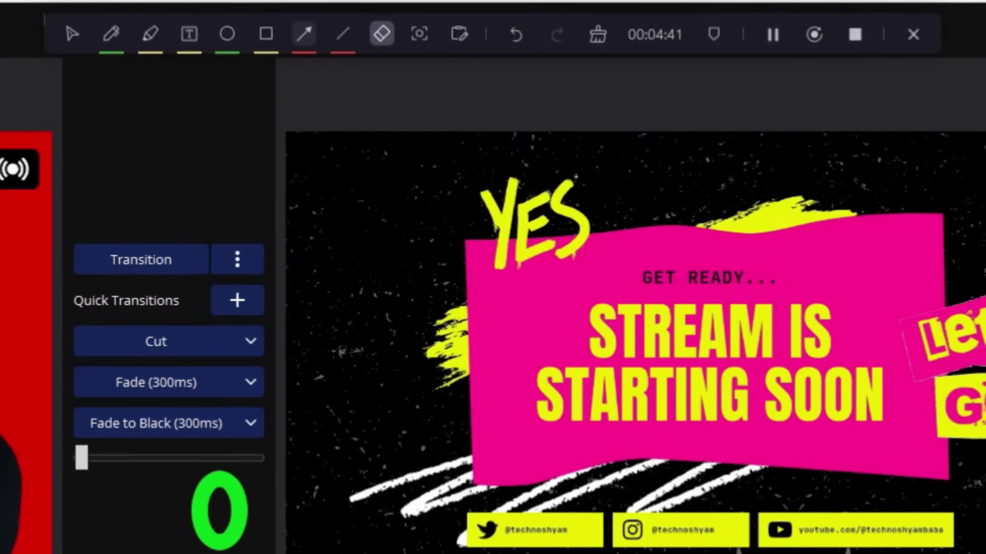
- Select the arrow annotation, clear all drawings from the screen and stop the recording
left_click(561, 27)
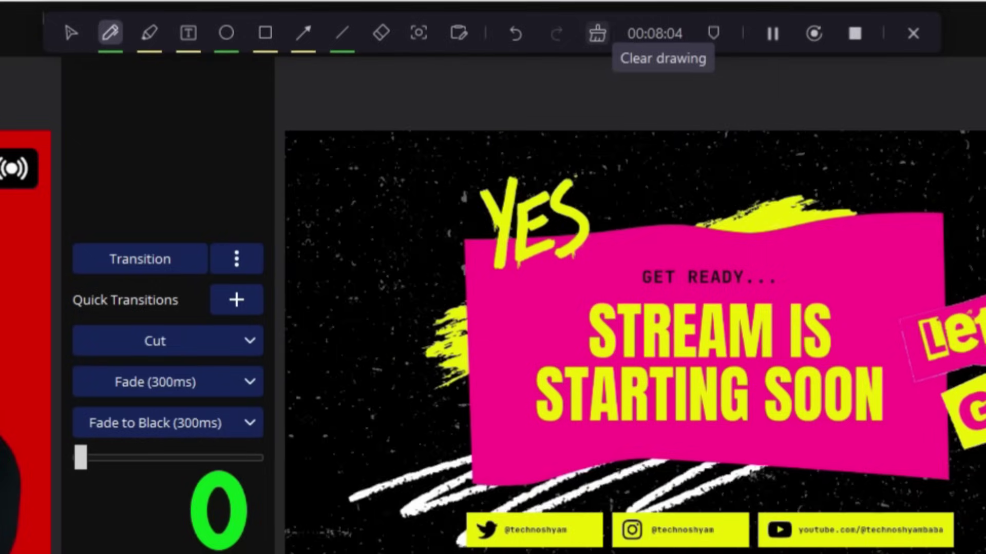
left_click(597, 33)
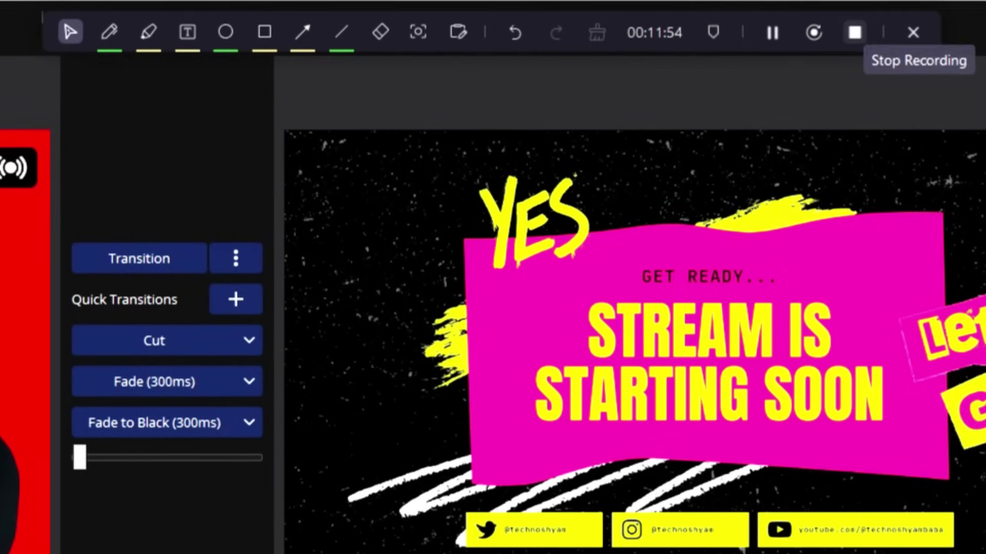
left_click(855, 33)
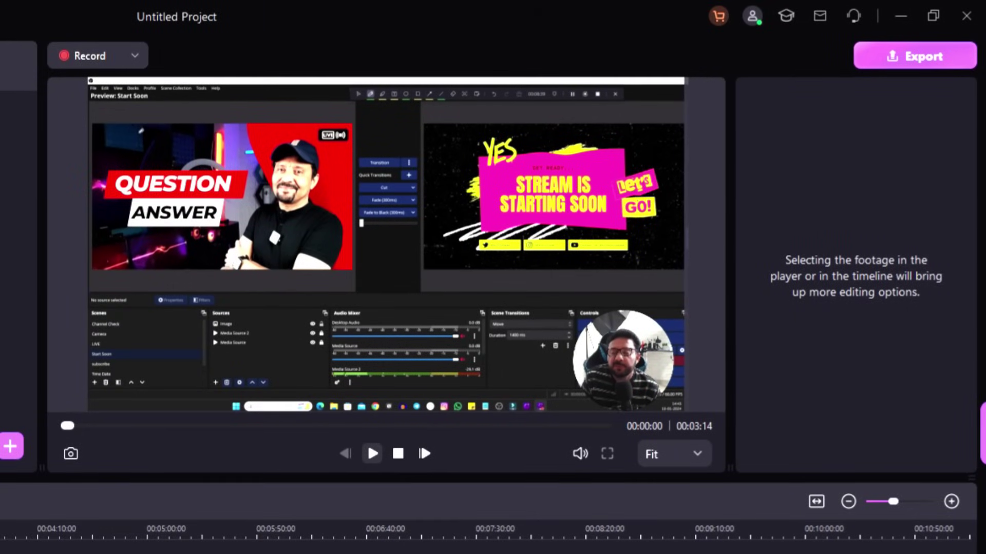
- Preview the start of the recording, then set the camera clip's scale to 52% at position X 165.4, Y -118.0
left_click(373, 454)
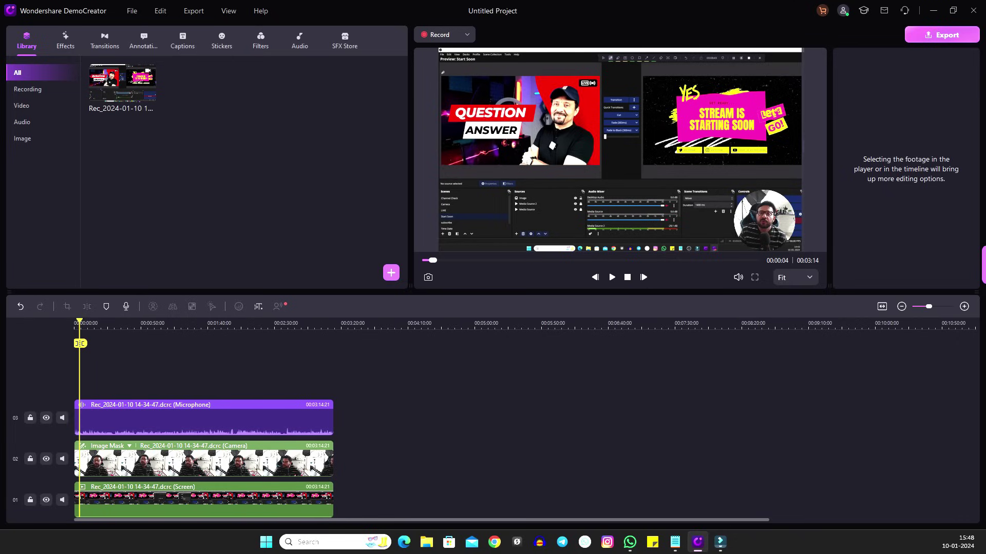
left_click(203, 459)
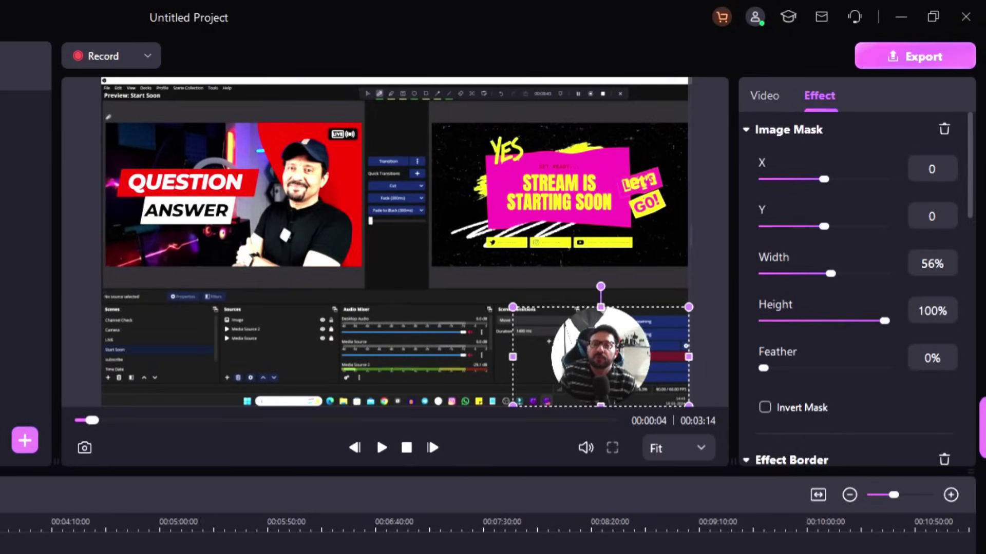
left_click(764, 96)
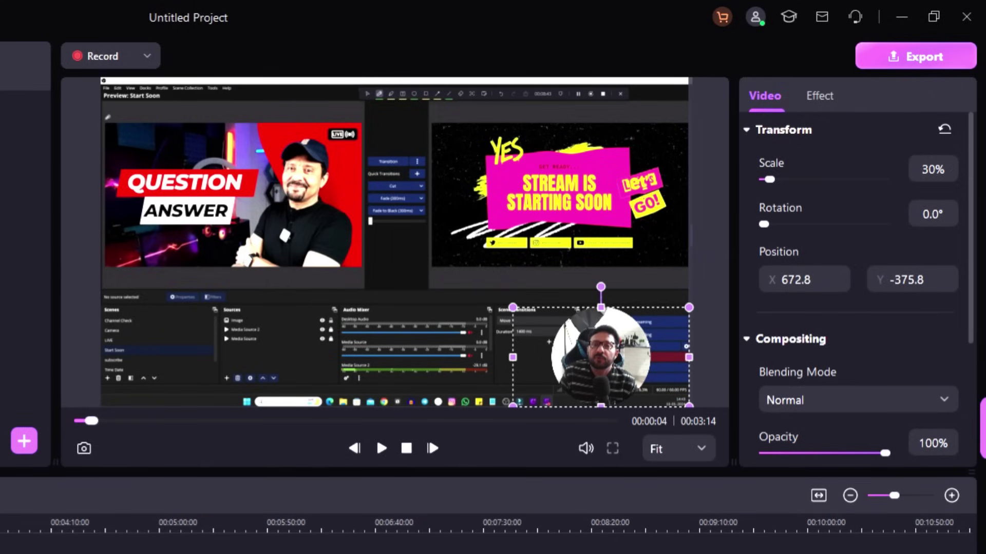
left_click_drag(769, 179, 787, 179)
left_click_drag(592, 188, 436, 108)
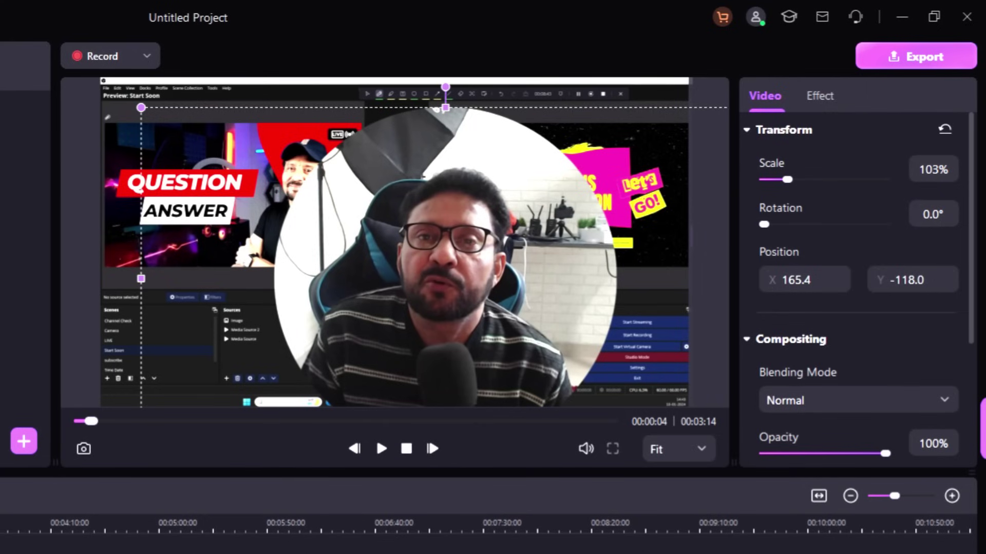
left_click_drag(787, 179, 774, 180)
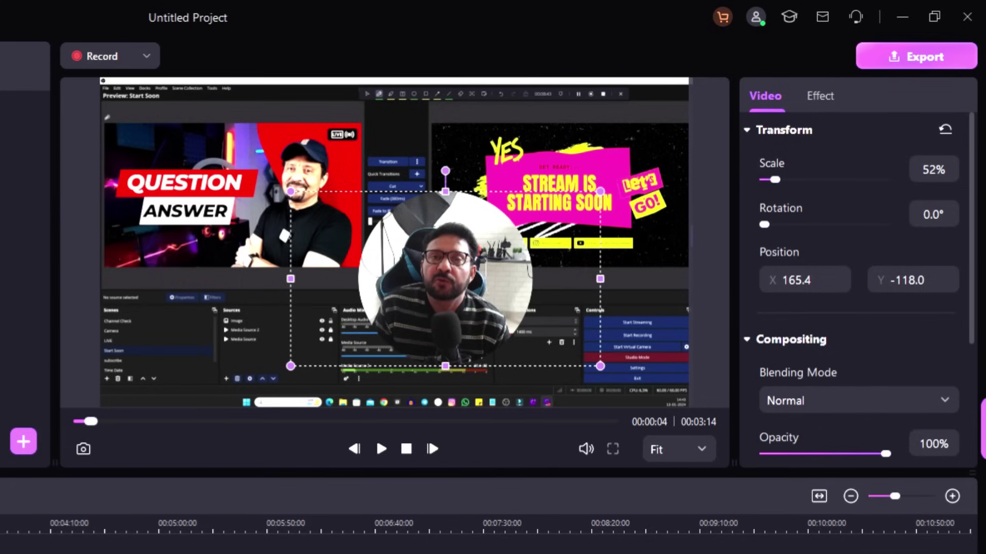
- Resize the circular camera overlay smaller and place it in the lower-right corner of the video frame
left_click_drag(445, 279, 578, 311)
left_click_drag(422, 225, 504, 272)
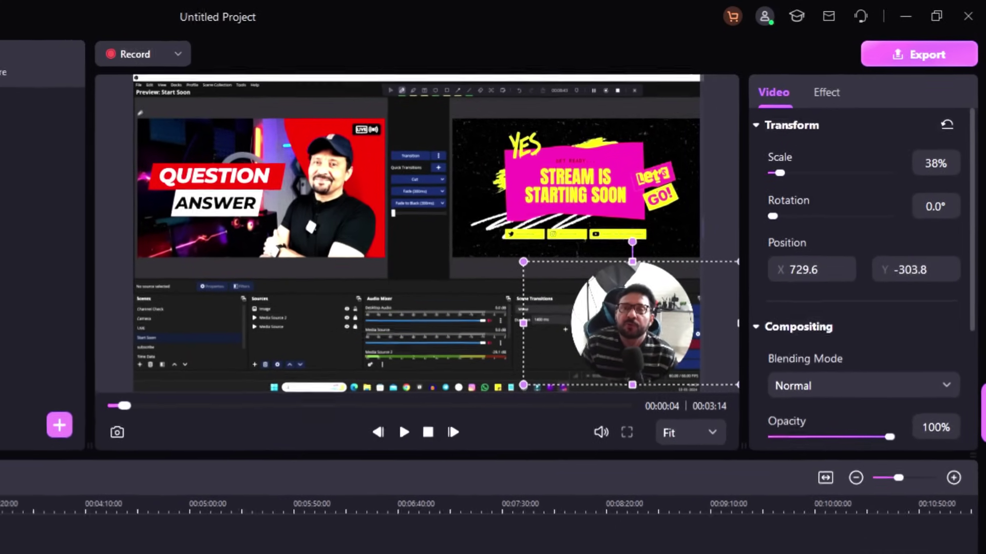
left_click_drag(632, 323, 541, 253)
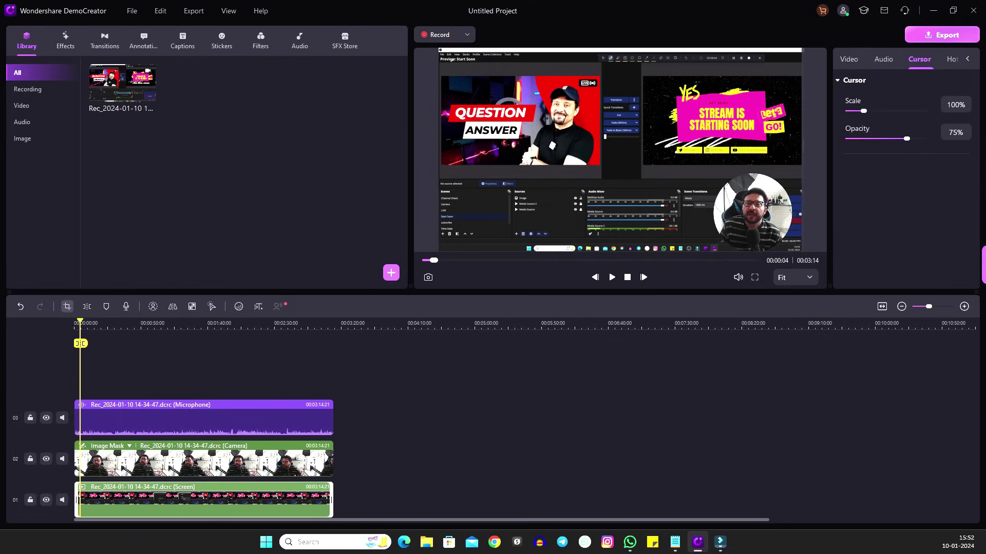
- Crop the screen clip at a 16:9 ratio to 1760 x 990, trimming its edges, and apply the crop
left_click(67, 306)
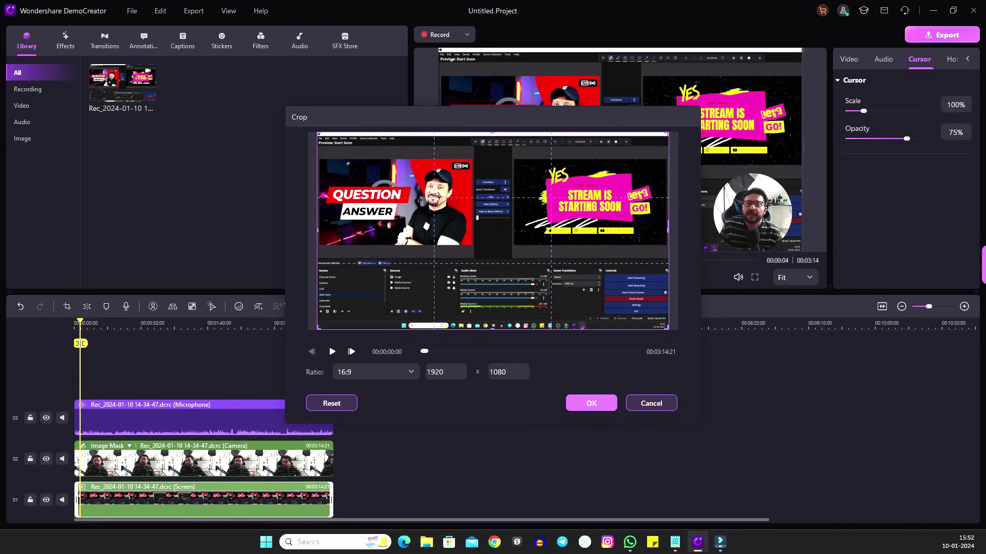
left_click_drag(668, 132, 661, 137)
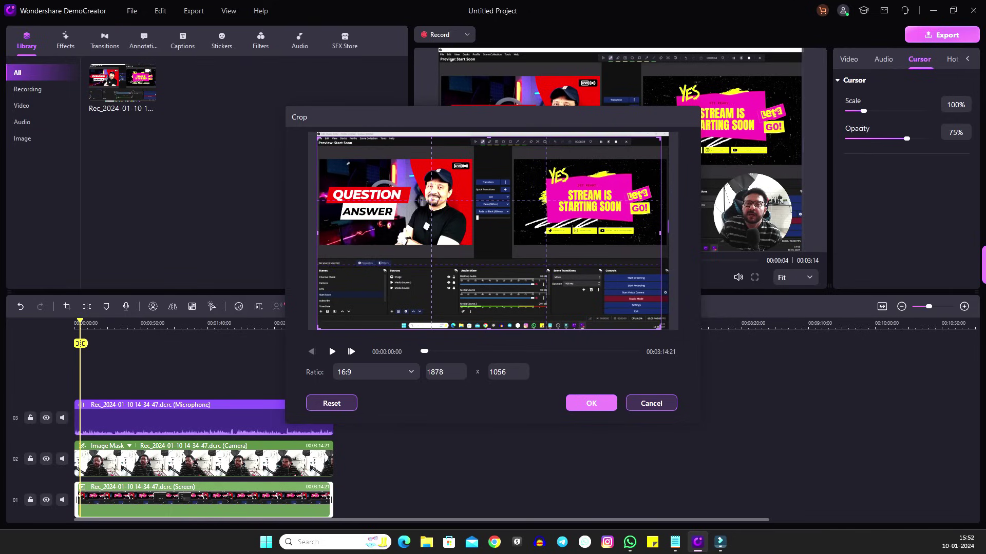
left_click_drag(317, 329, 335, 319)
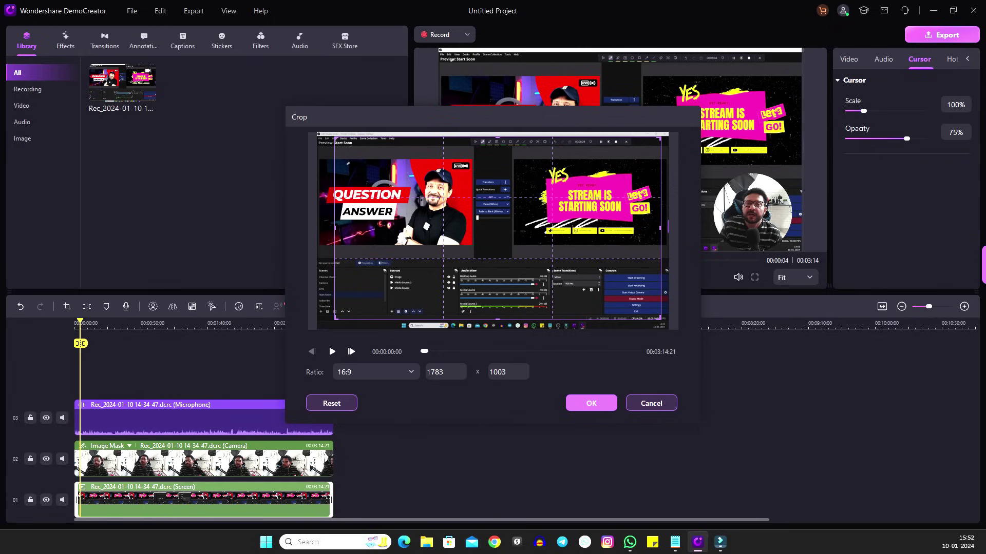
left_click_drag(429, 260, 412, 260)
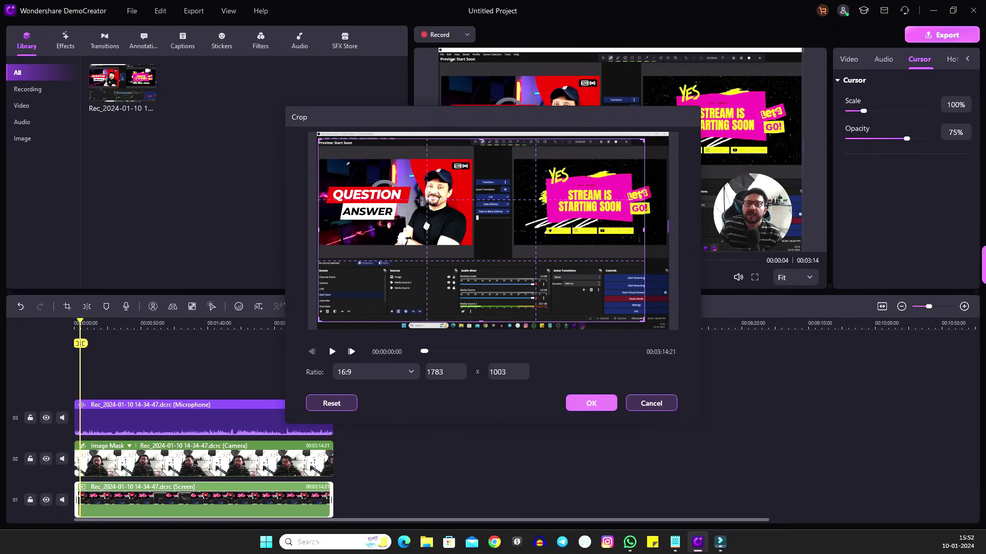
left_click_drag(645, 322, 640, 319)
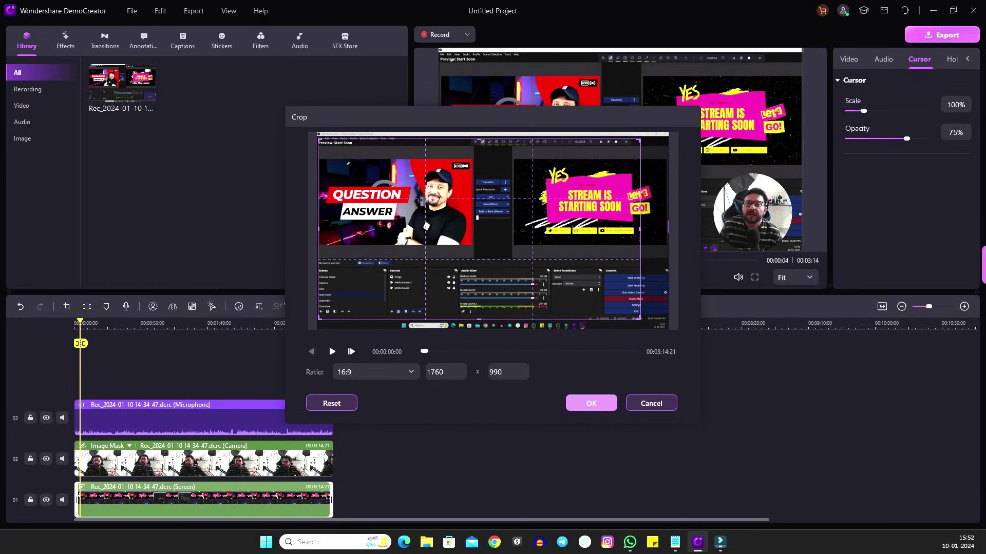
left_click(591, 403)
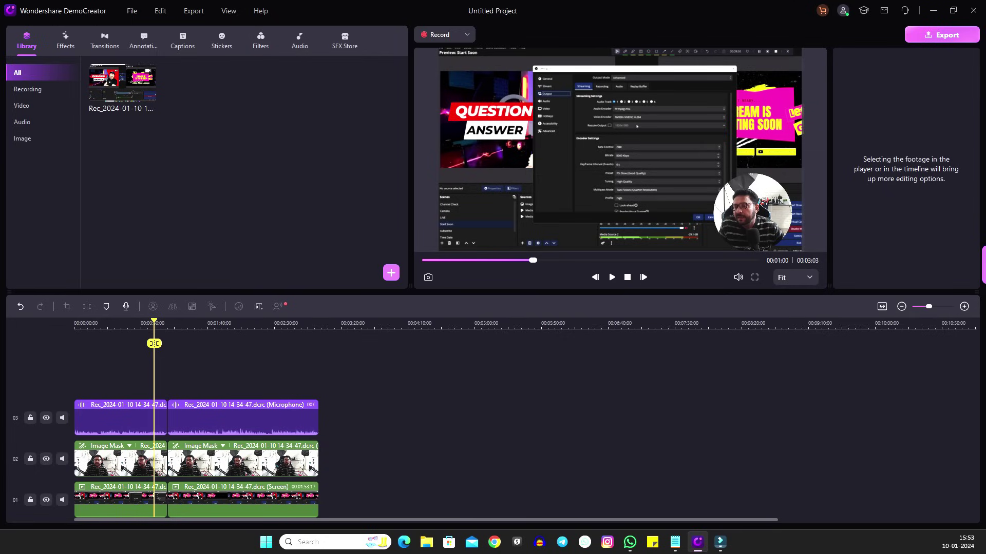
- Move the playhead near the start and try the Ai Recognition effect on the first camera clip
left_click_drag(154, 322, 100, 322)
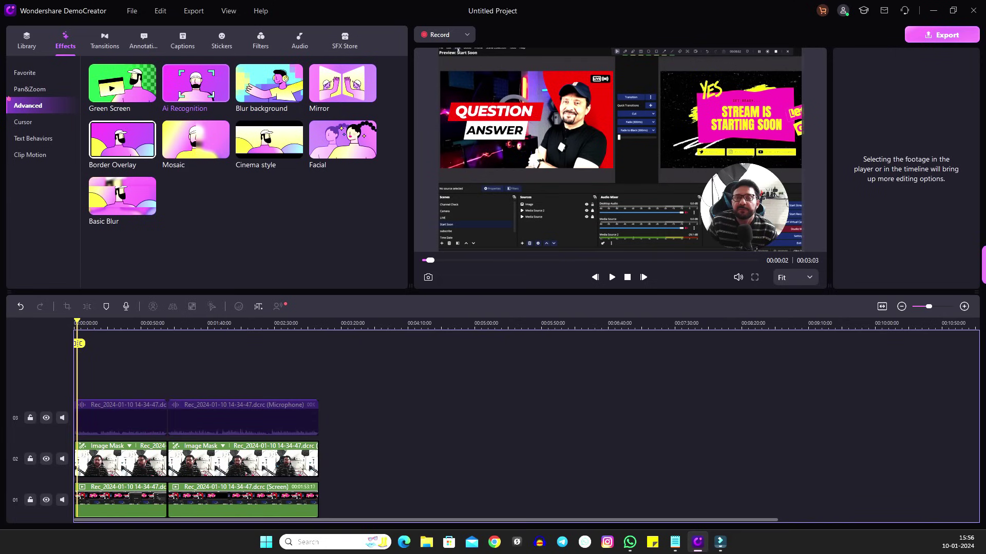
left_click(243, 459, "ctrl")
left_click(121, 459, "ctrl")
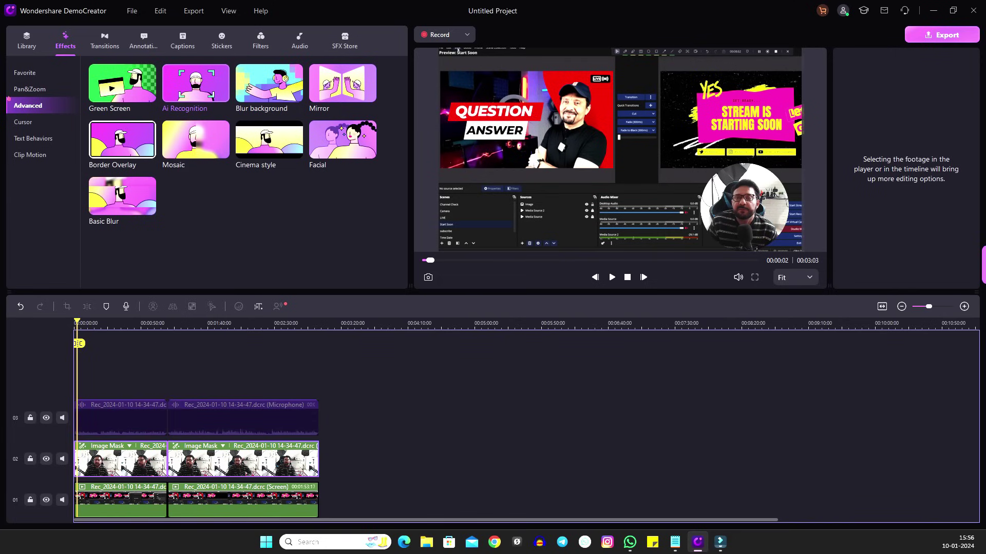
left_click_drag(246, 473, 120, 458)
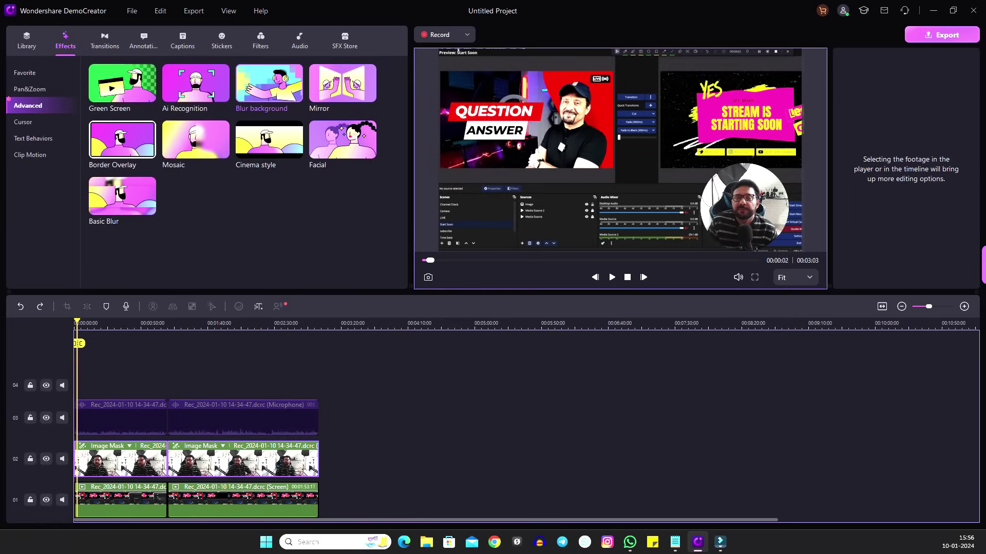
- Try the Blur background and Mirror effects on the first camera clip, undoing each one
left_click_drag(269, 83, 120, 459)
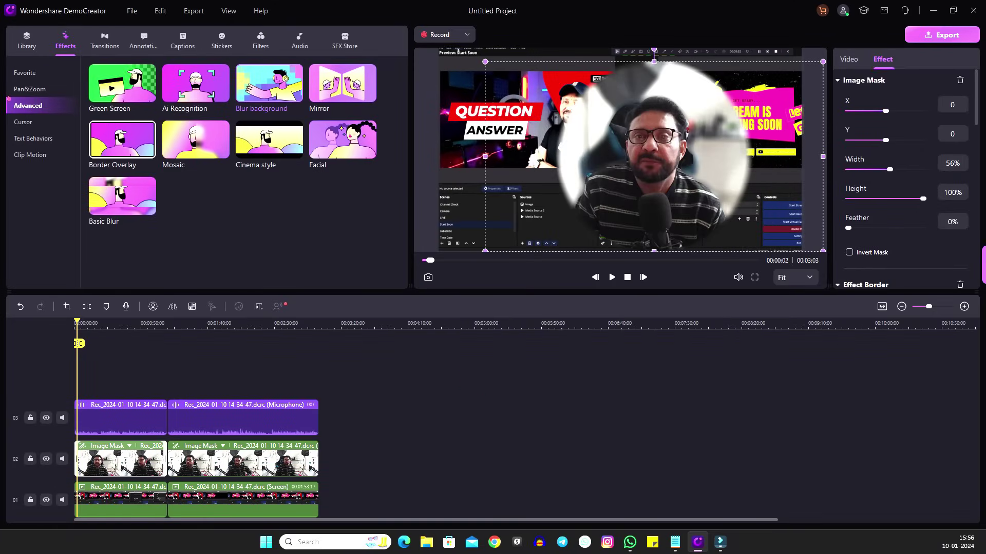
key("ctrl+z")
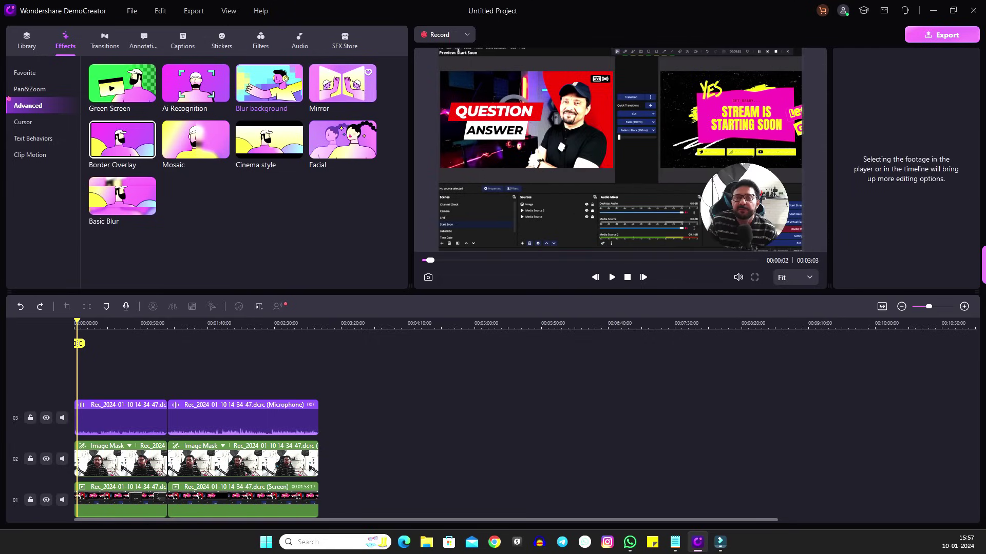
left_click(120, 459)
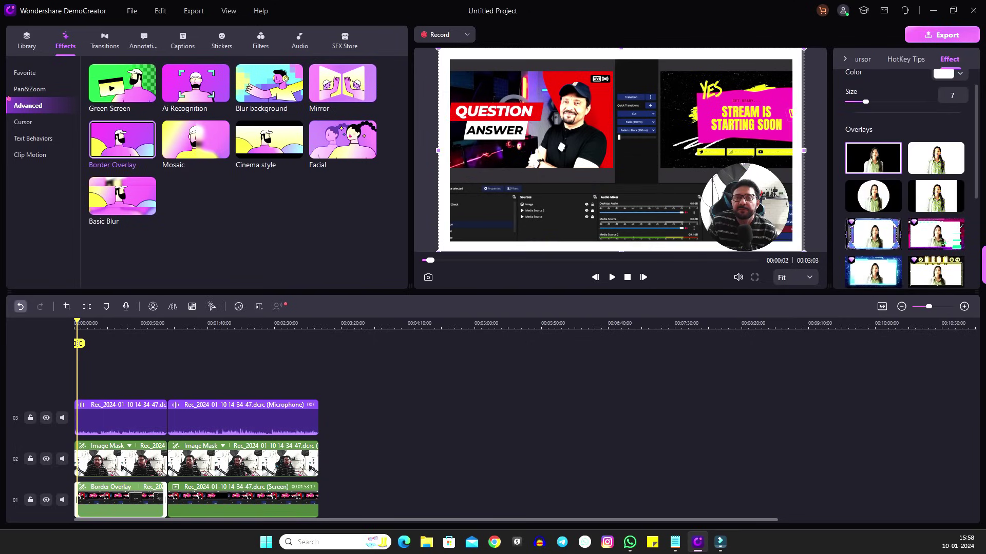
key("ctrl+z")
key("ctrl+z")
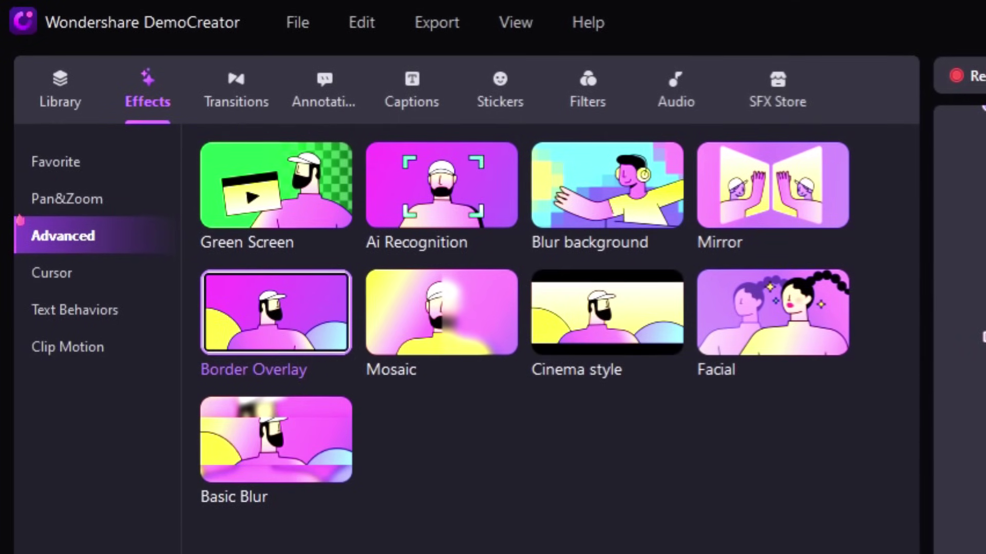
- Add the Box Turn 2 transition at the cut between the two screen clips
left_click(236, 89)
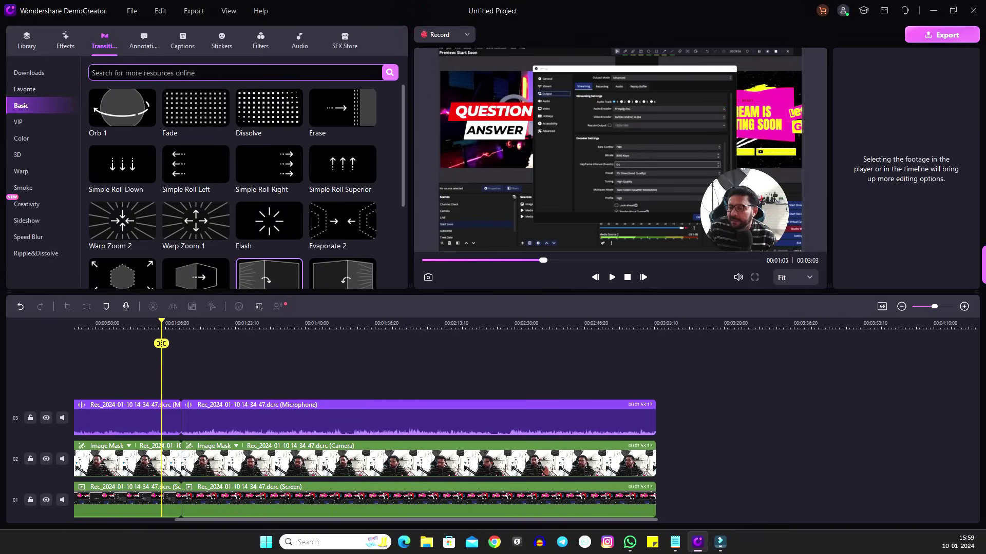
scroll(232, 185, "down", 1)
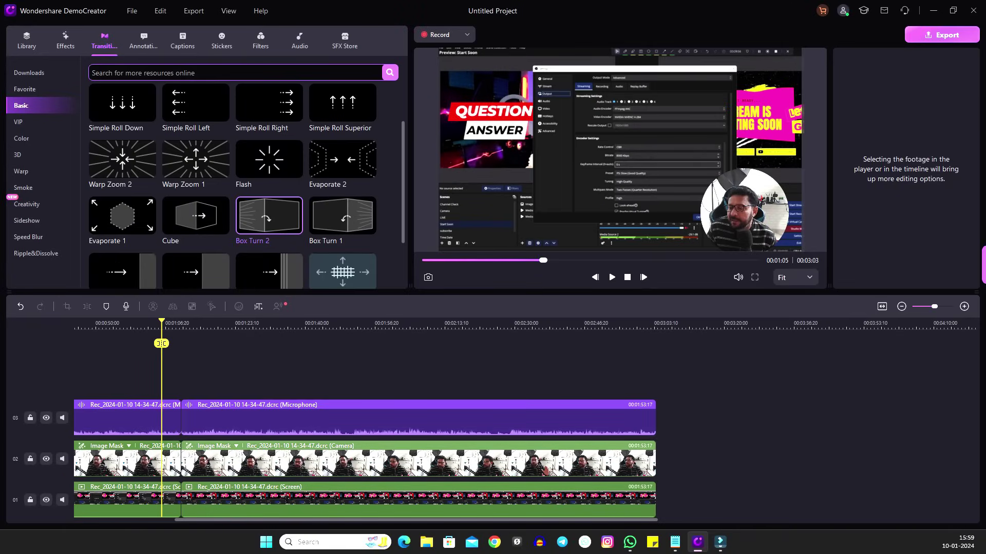
left_click_drag(269, 215, 181, 504)
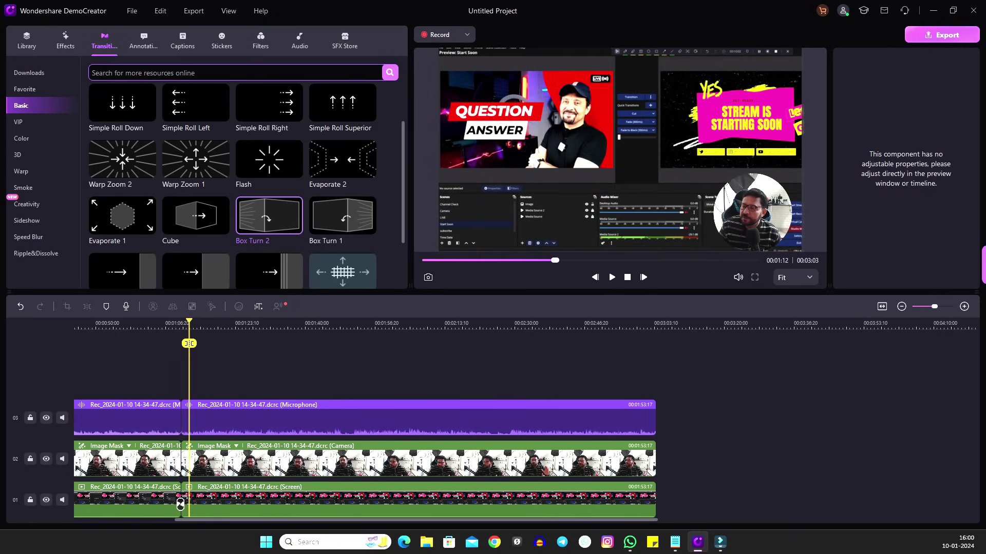
- Browse the text annotation styles, the caption options and the hot filters
left_click(144, 41)
scroll(232, 174, "down", 2)
scroll(232, 174, "up", 6)
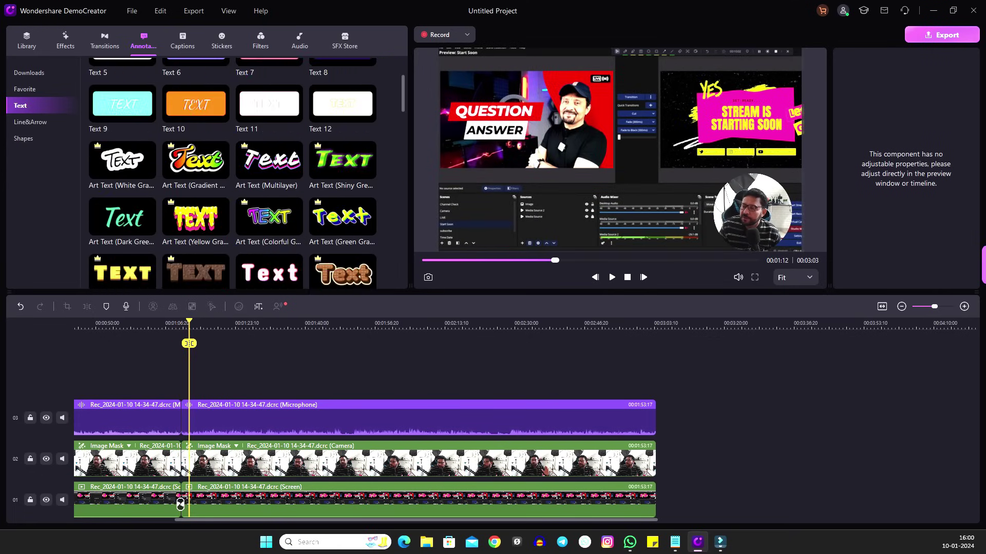
scroll(241, 175, "up", 2)
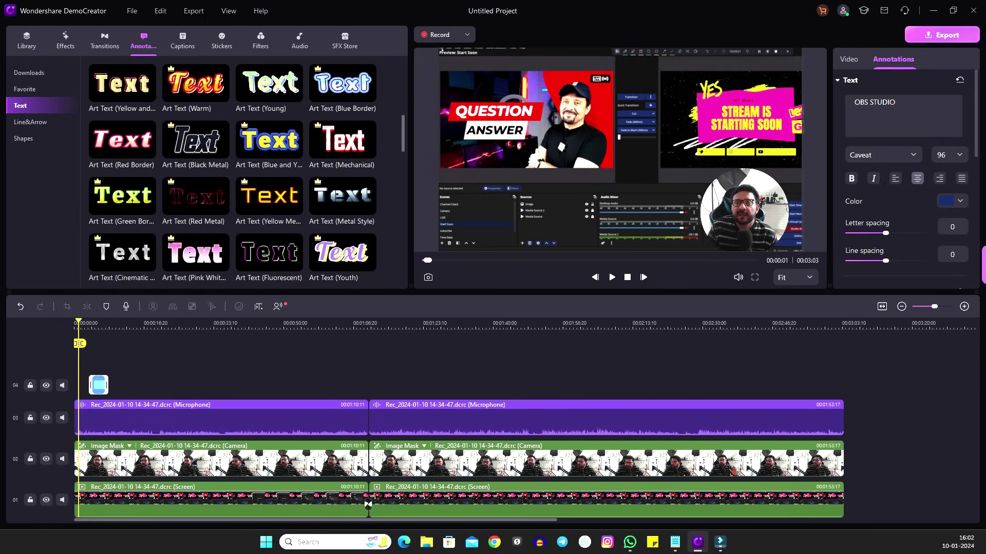
scroll(246, 175, "down", 3)
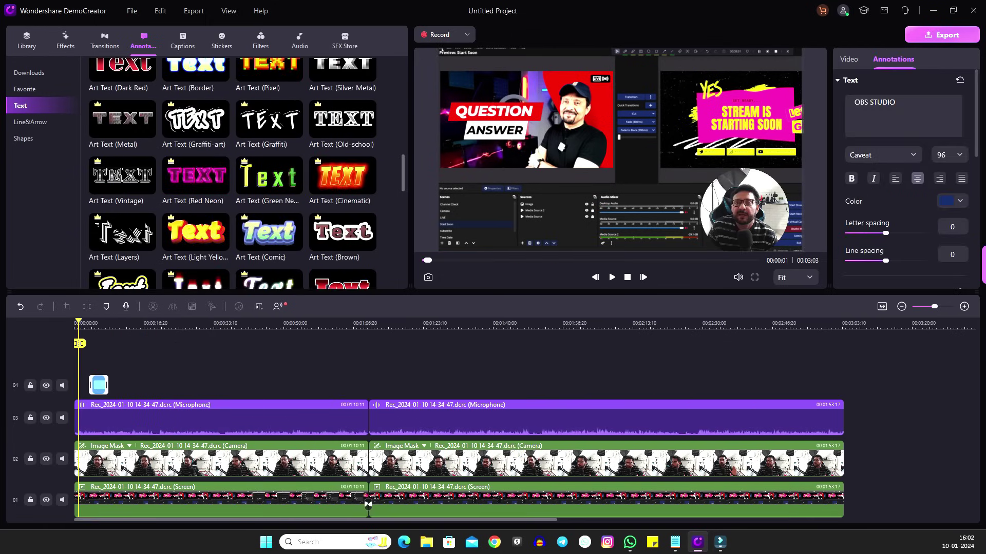
scroll(122, 165, "up", 8)
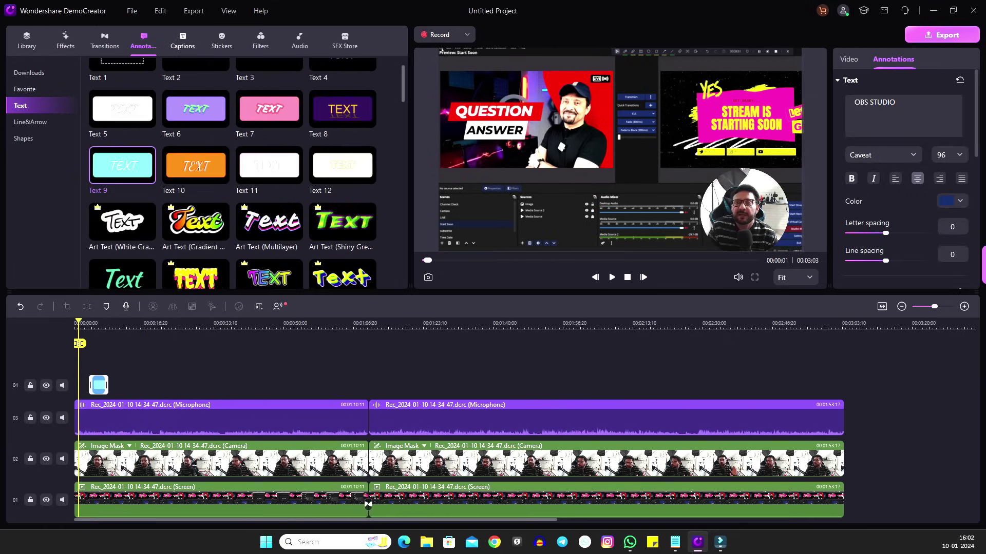
left_click(182, 40)
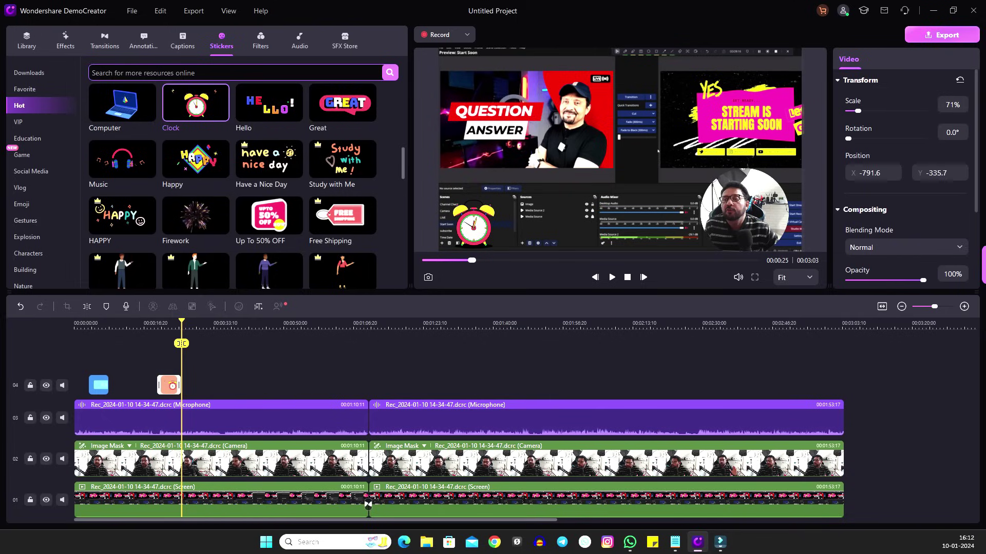
left_click(260, 40)
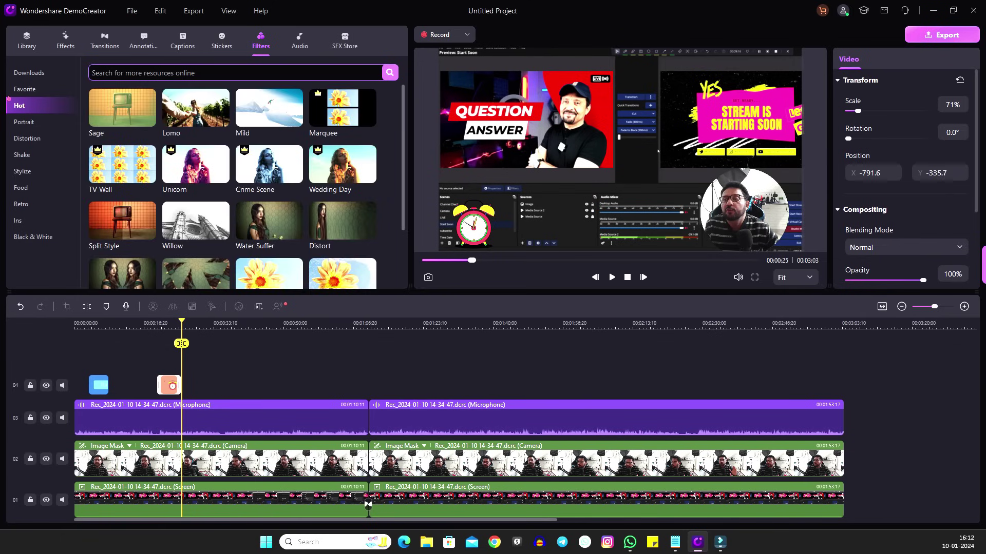
scroll(244, 180, "down", 3)
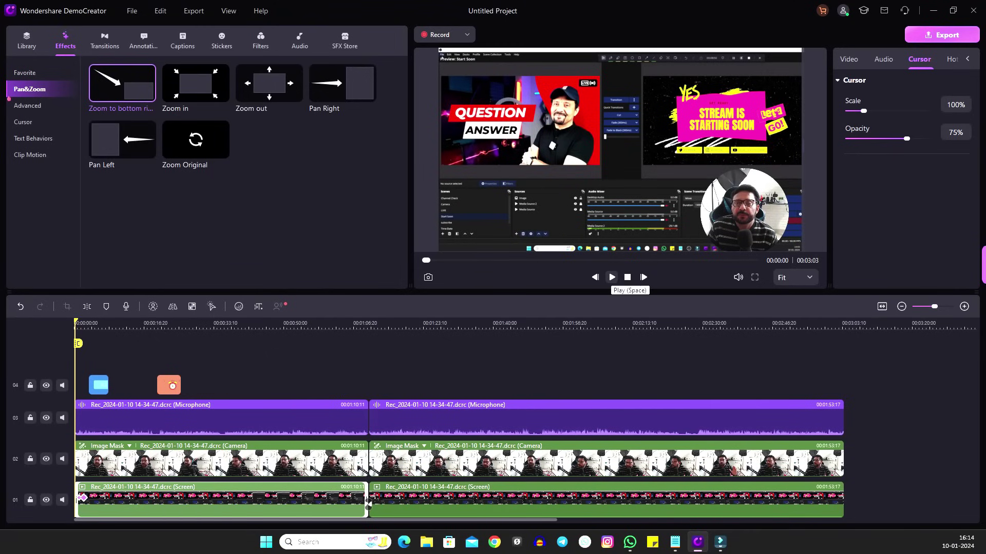
- Play the opening of the project to check the pan-and-zoom effect on the first screen clip
left_click(611, 277)
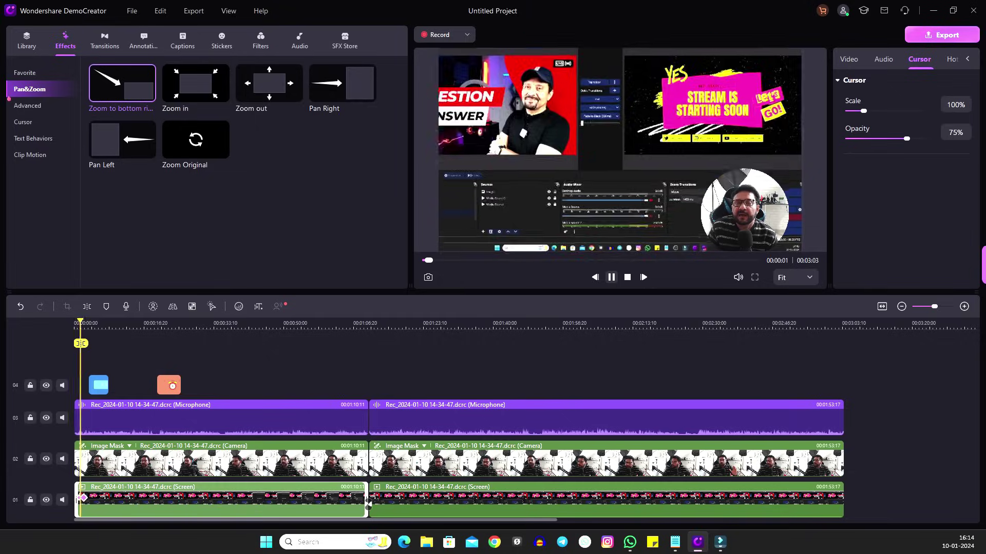
key("space")
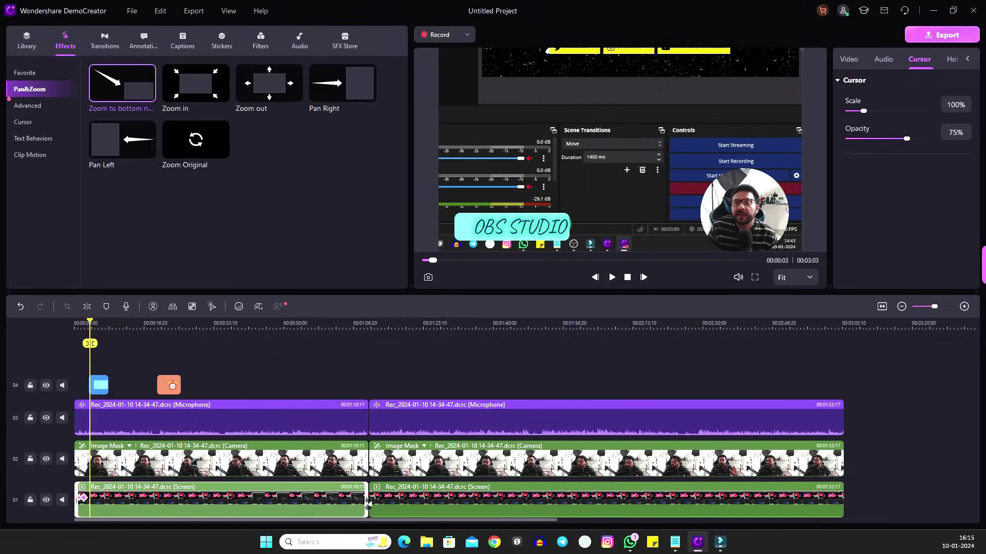
mouse_move(90, 322)
left_mouse_down()
mouse_move(81, 322)
mouse_move(94, 323)
left_mouse_up()
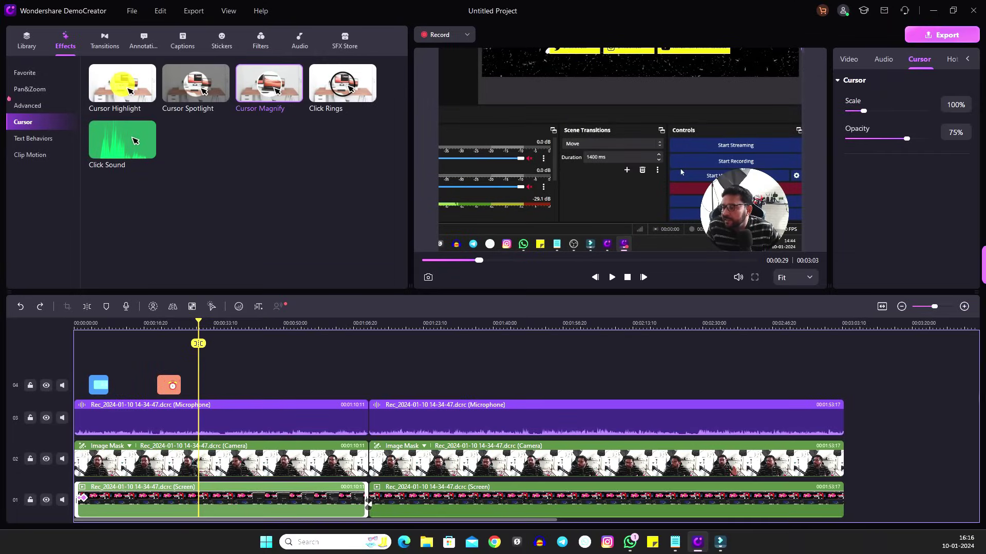
- Apply the Cursor Magnify effect to the first screen clip and preview it from near the start
left_click_drag(269, 83, 198, 343)
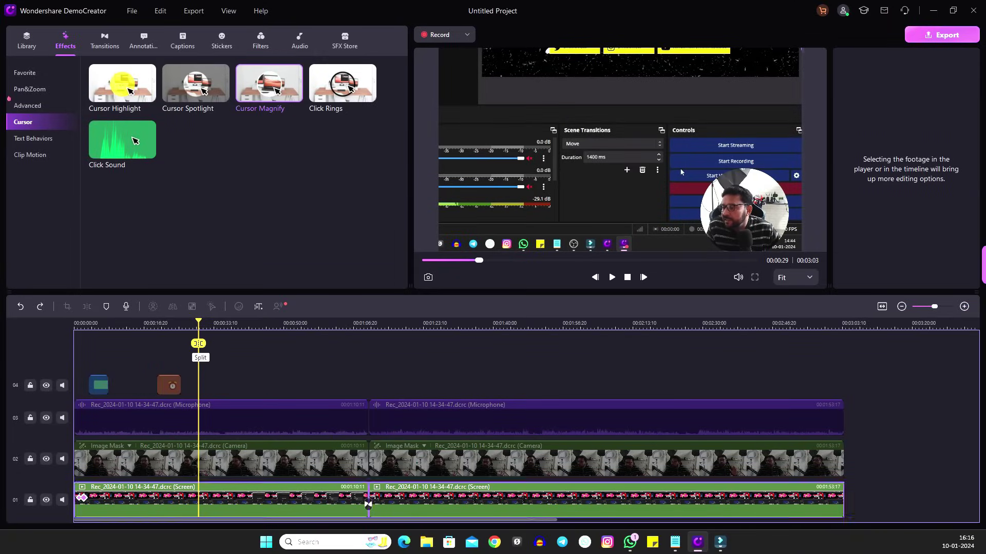
left_click(201, 501)
left_click_drag(198, 344, 201, 500)
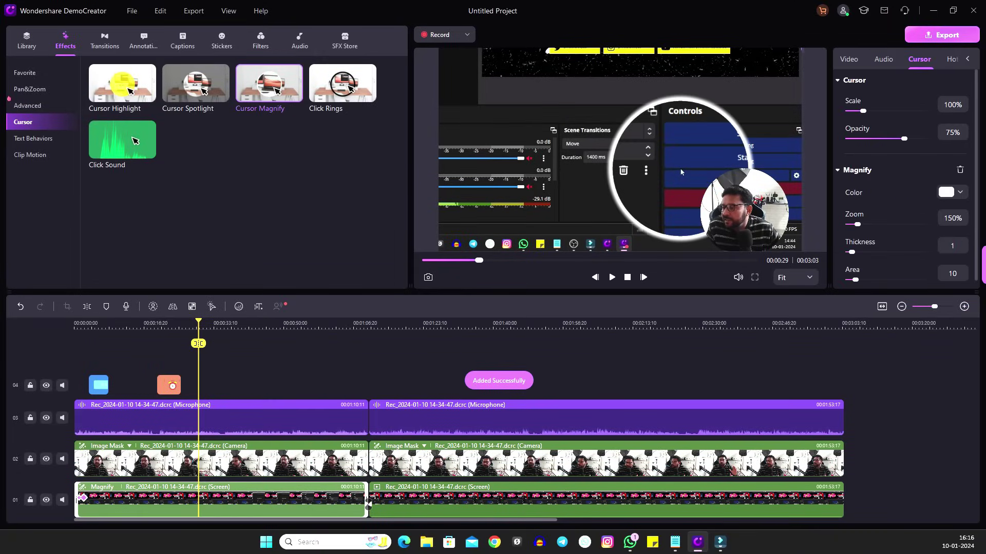
left_click_drag(198, 322, 78, 323)
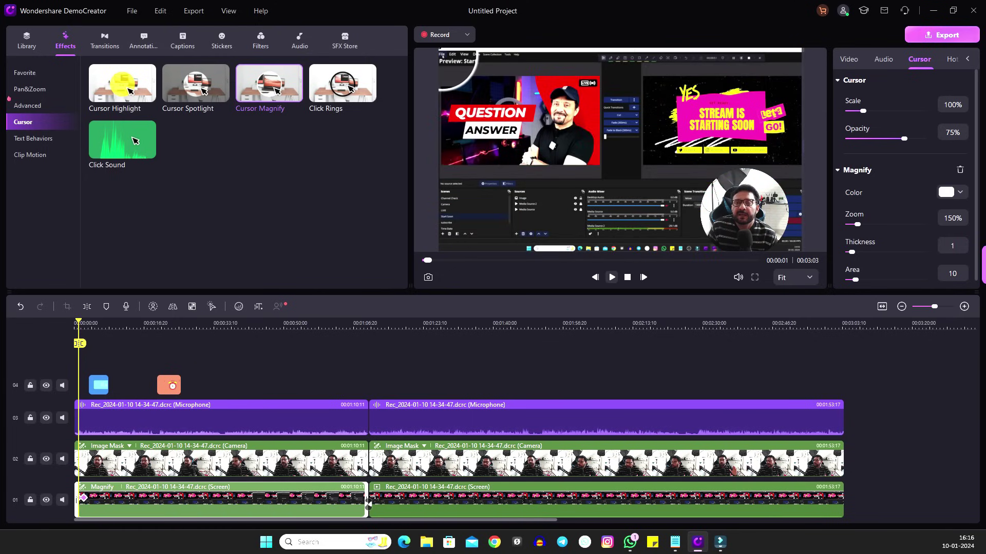
key("space")
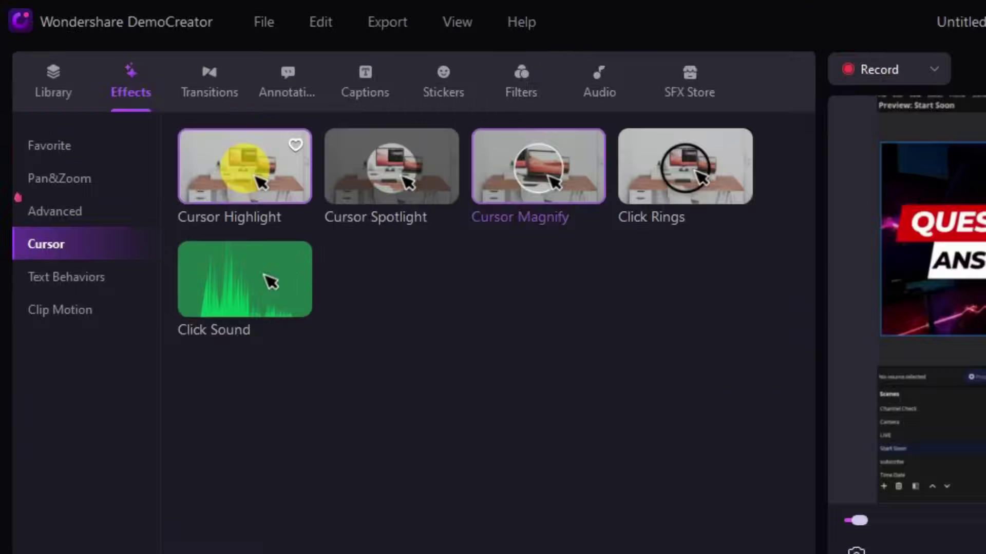
- Apply the Cursor Highlight effect to the first screen clip and set its highlight color to dark magenta
left_click(123, 83)
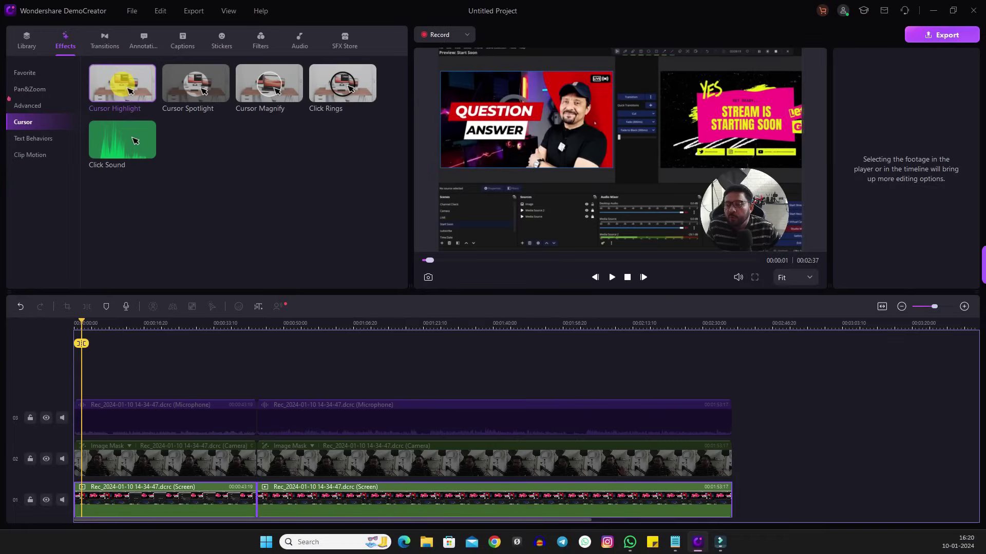
left_click_drag(123, 83, 164, 499)
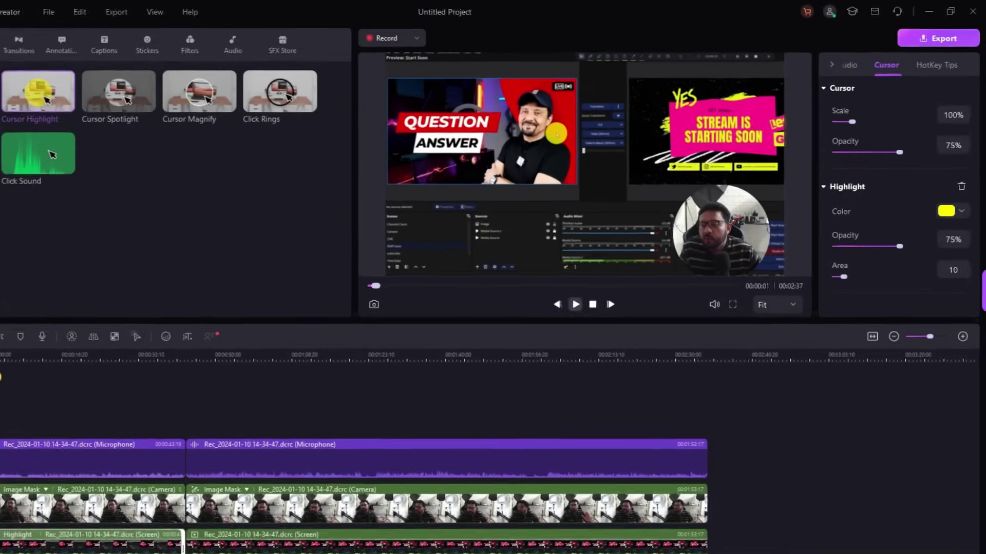
left_click(611, 277)
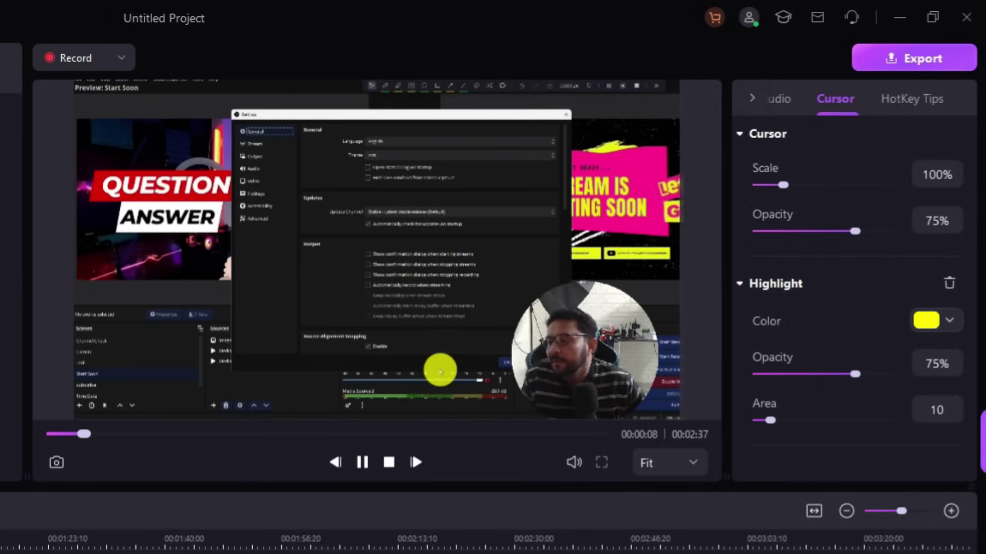
left_click(936, 320)
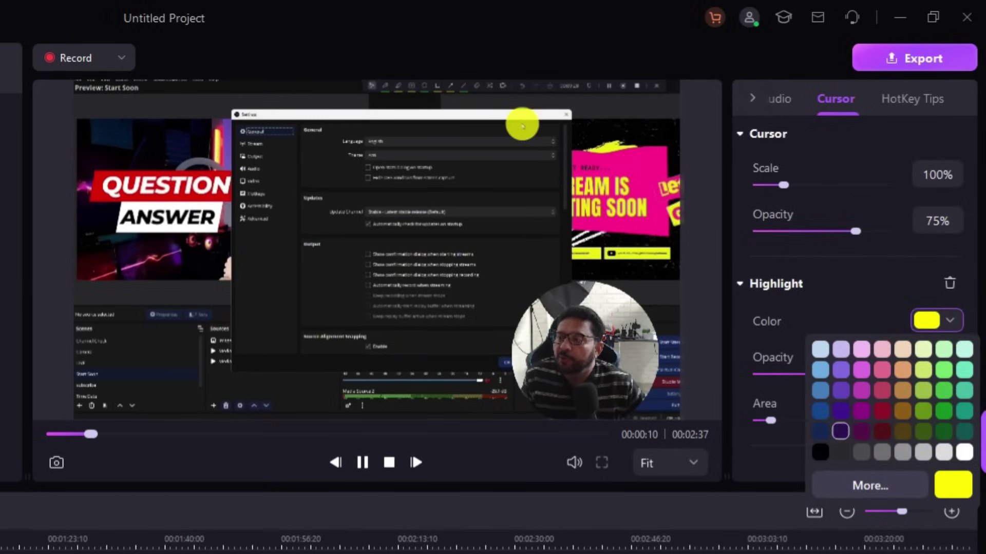
left_click(861, 411)
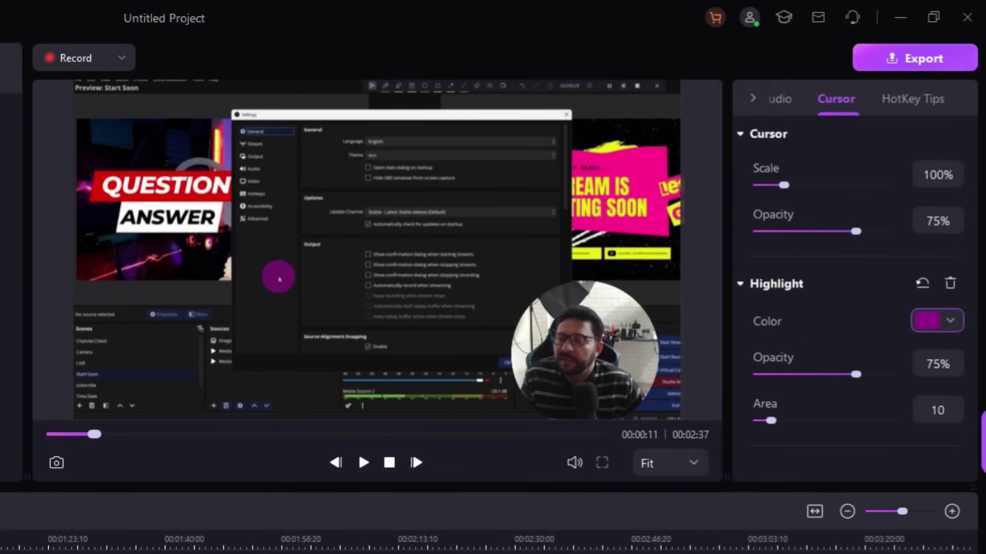
- Change the cursor highlight color on the first screen clip to light yellow-green and increase the cursor scale to 256%
left_click(939, 321)
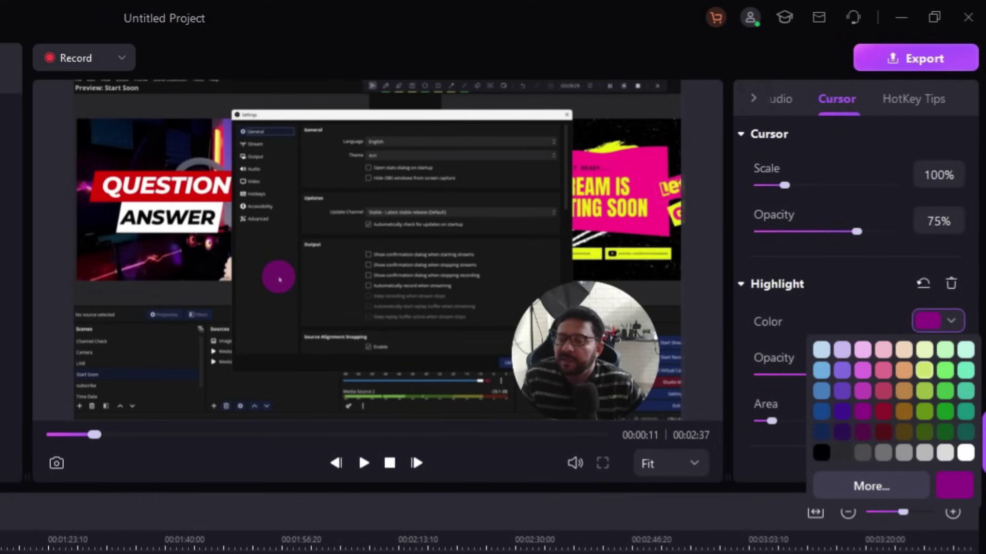
left_click(924, 370)
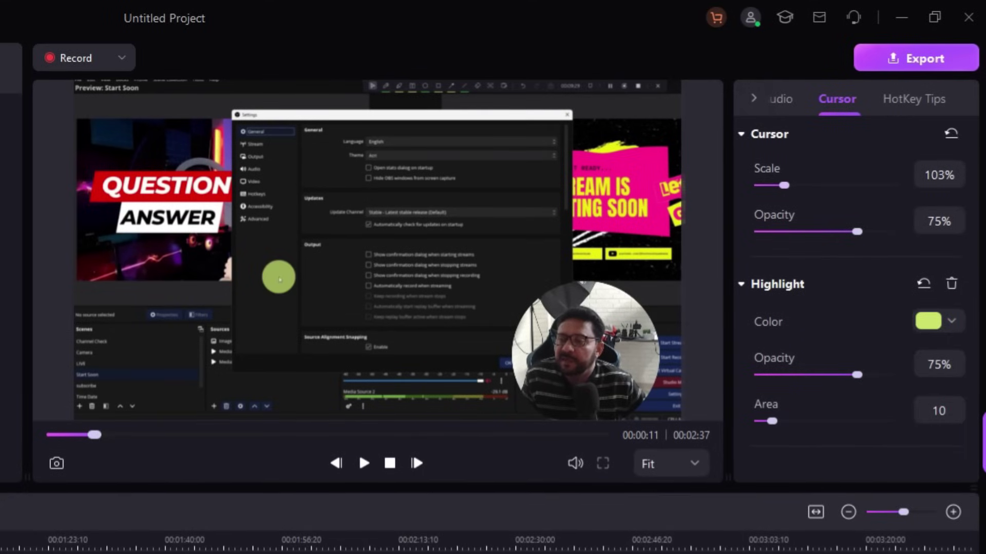
left_click_drag(797, 185, 824, 185)
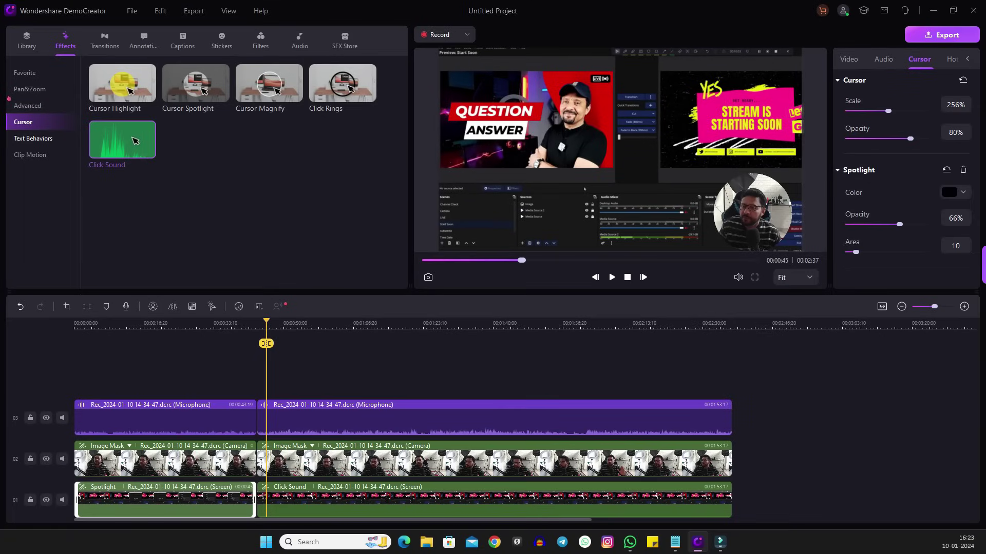
- Browse the text behaviors and clip motions, plus the transitions, annotations, captions, filters, audio and SFX store packs
left_click(34, 138)
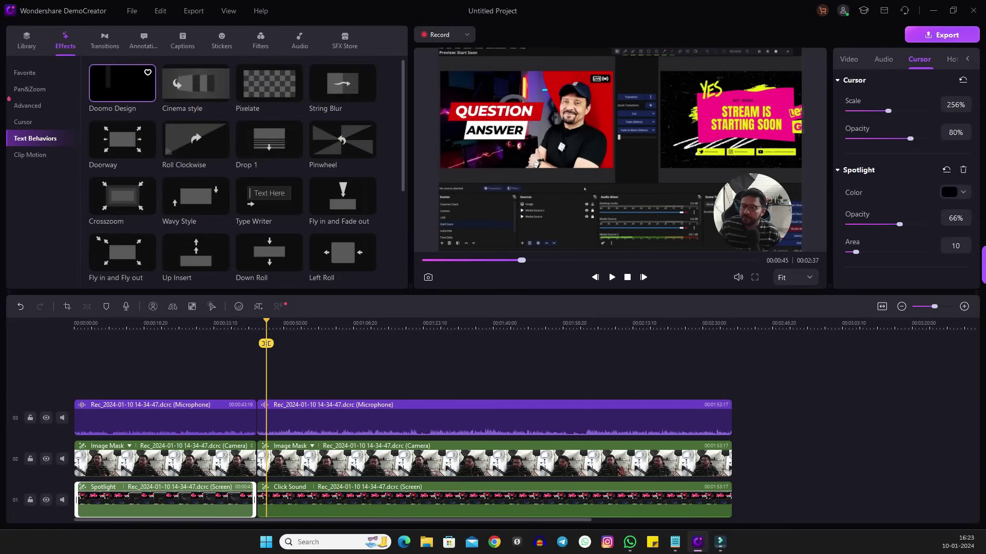
scroll(269, 232, "down", 3)
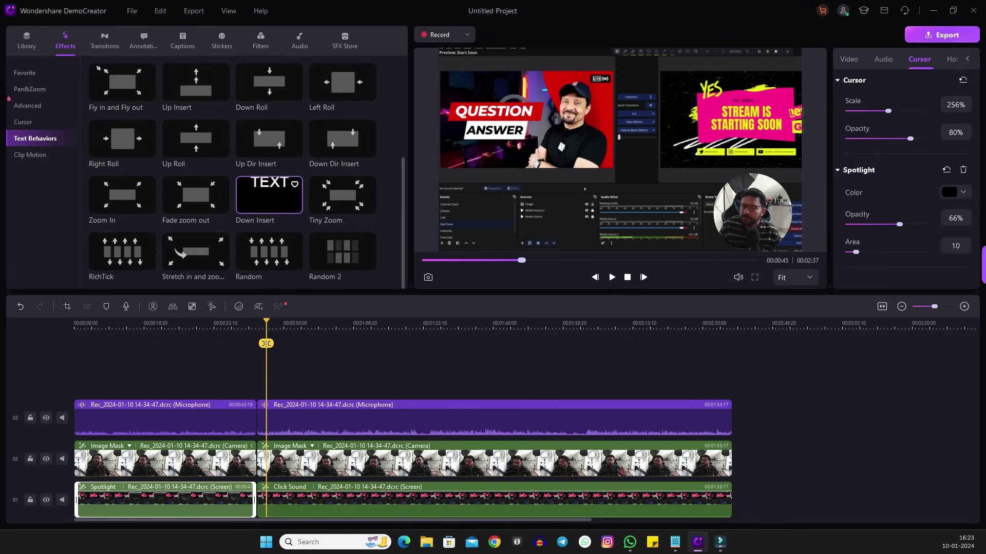
scroll(269, 205, "up", 5)
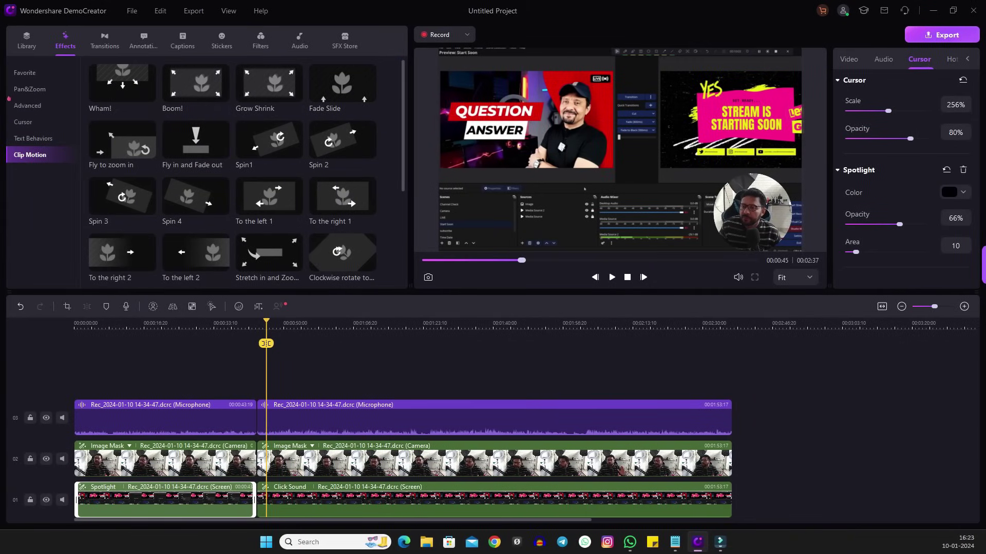
left_click(104, 40)
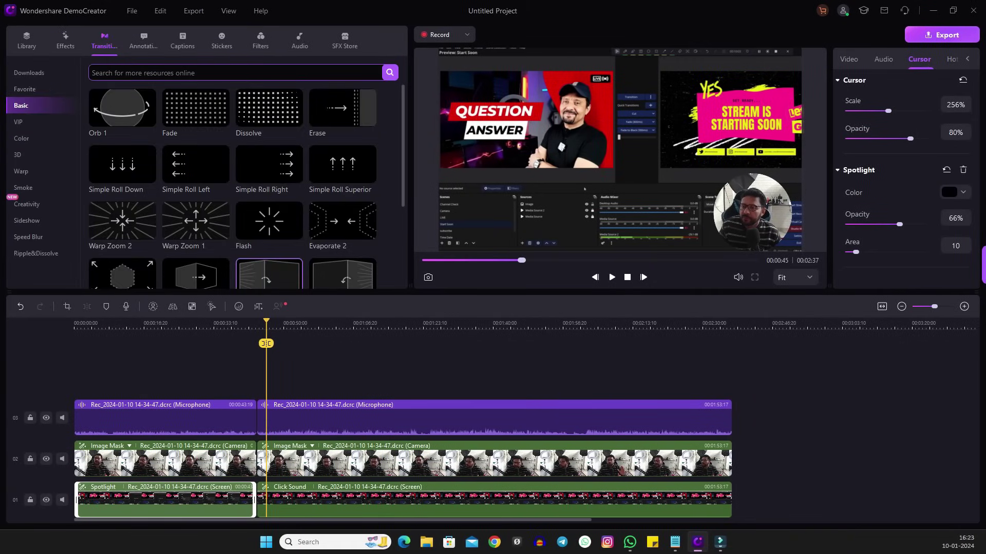
left_click(143, 40)
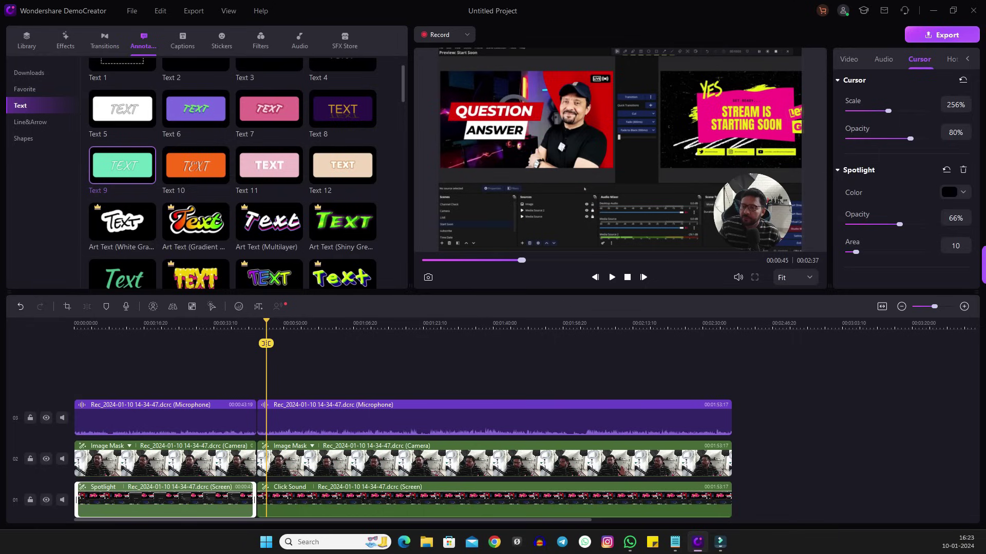
left_click(221, 40)
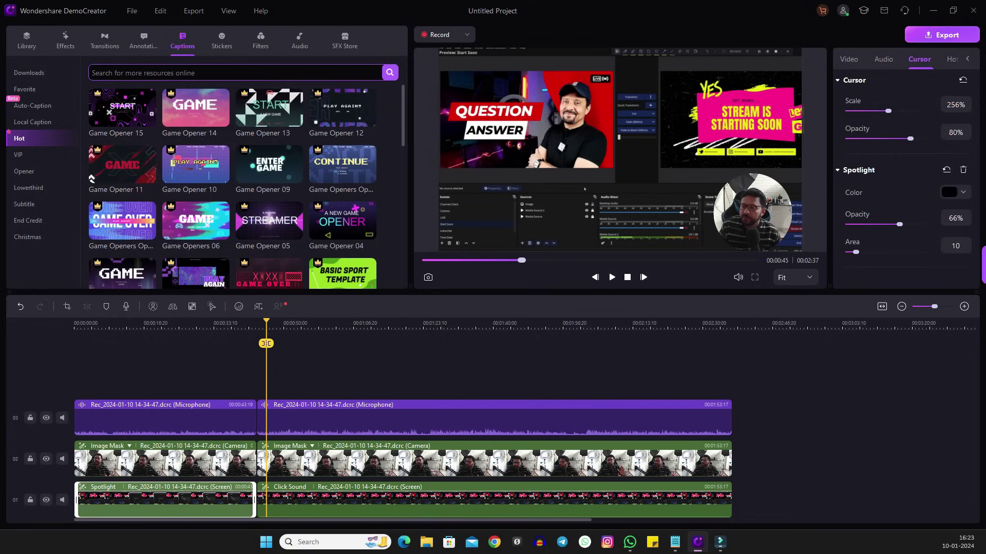
left_click(261, 40)
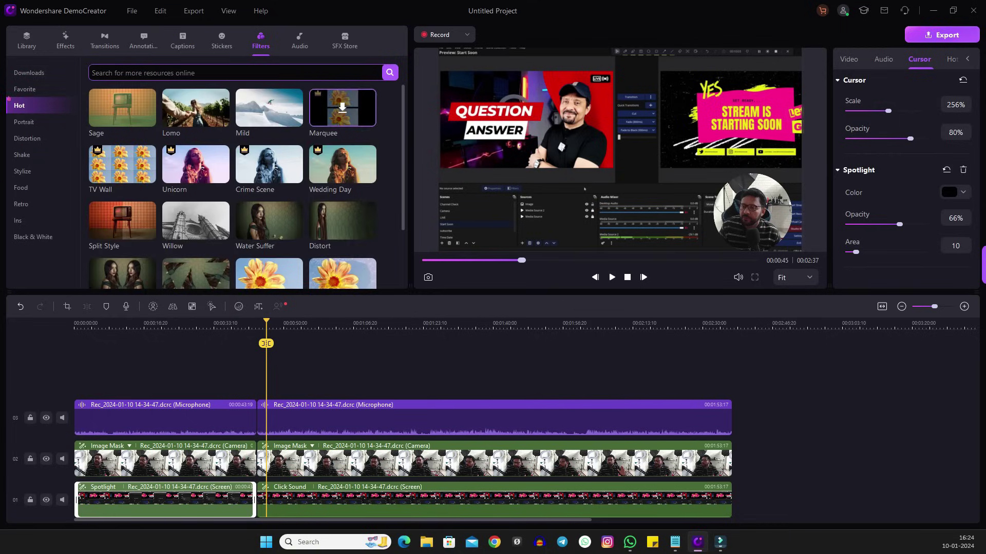
left_click(300, 40)
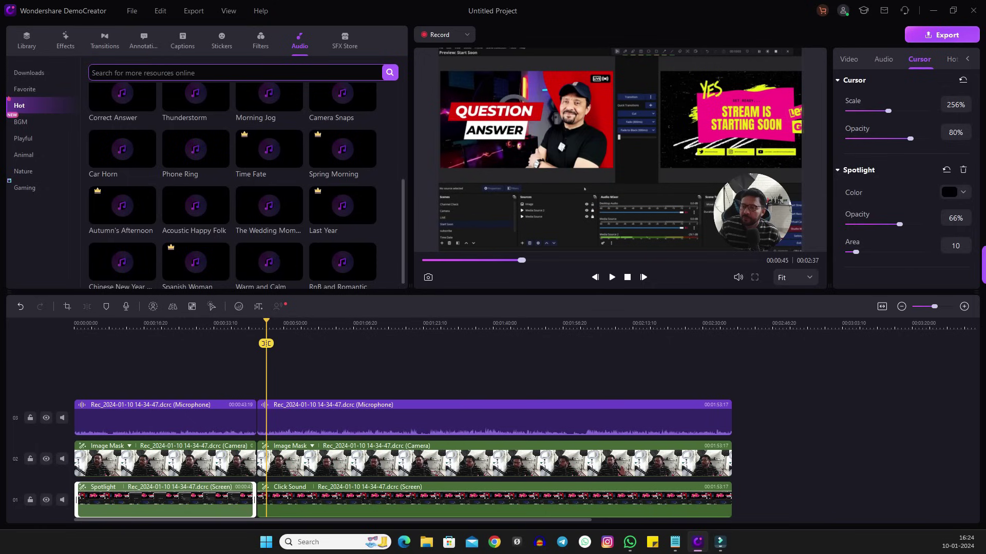
left_click(344, 40)
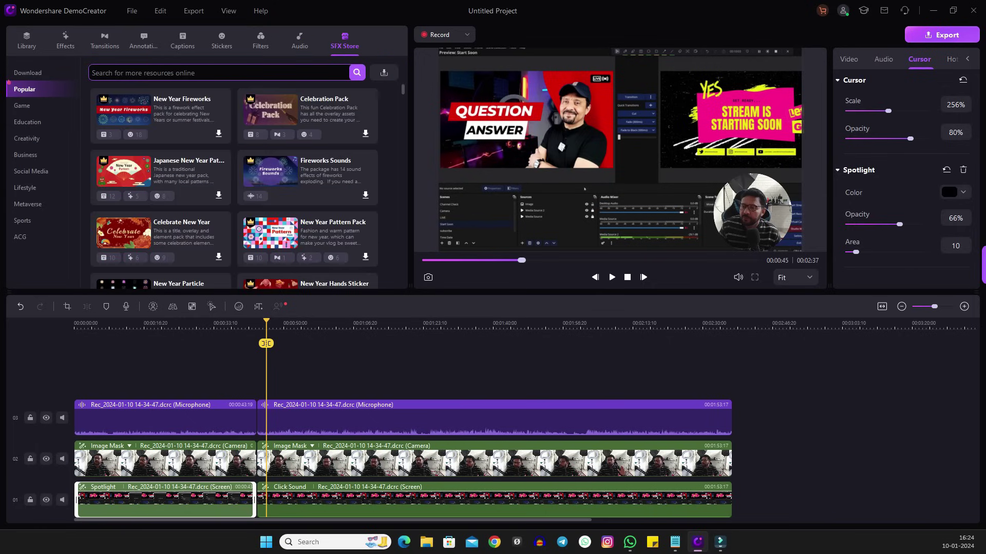
- Move the playhead to 00:01:27 and export the project to this PC as an MP4 named My Project with the Middle preset
left_click_drag(266, 321, 441, 344)
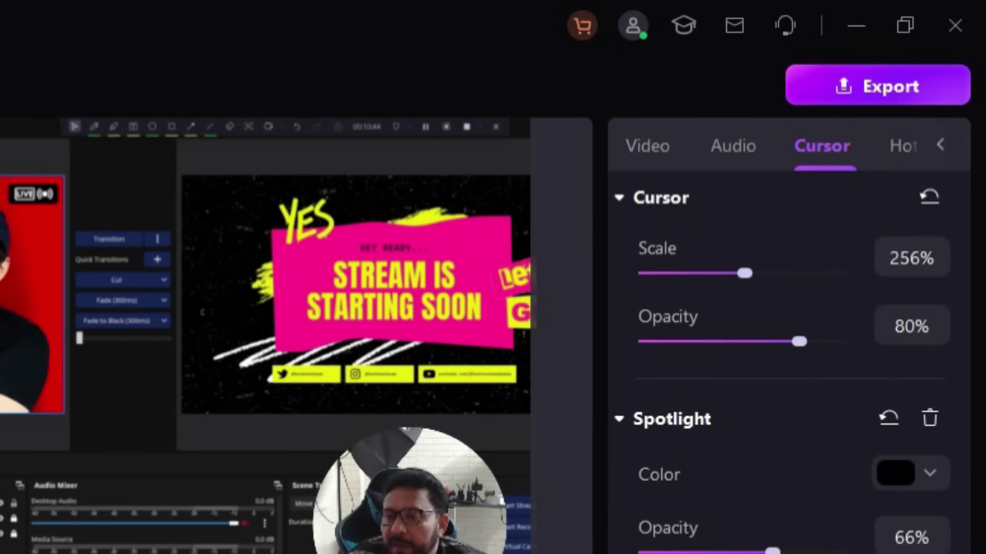
key("ctrl+e")
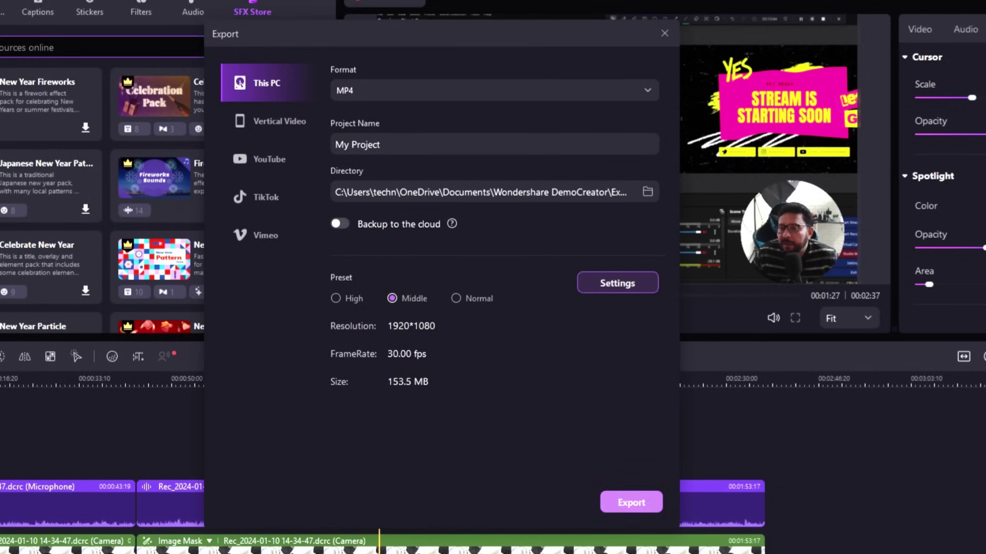
left_click(631, 503)
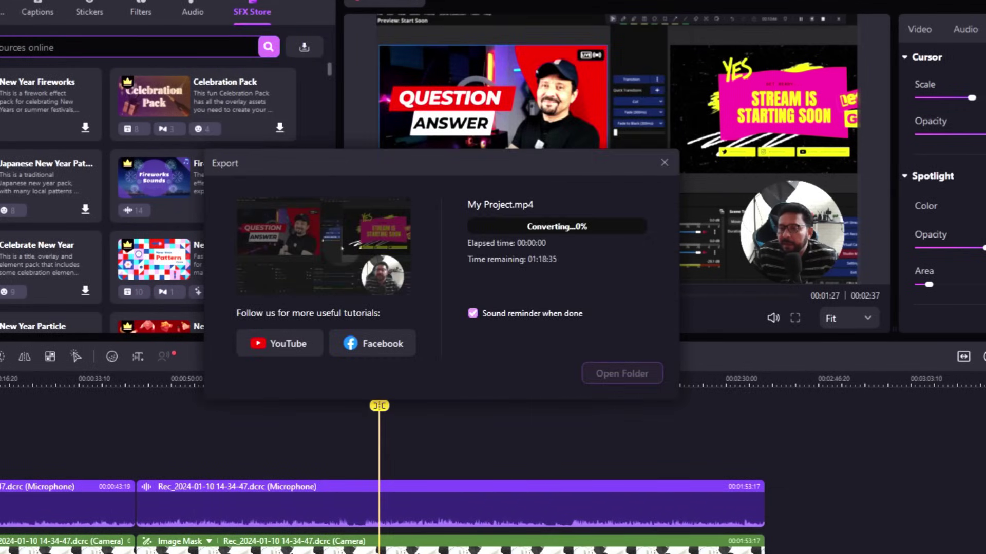